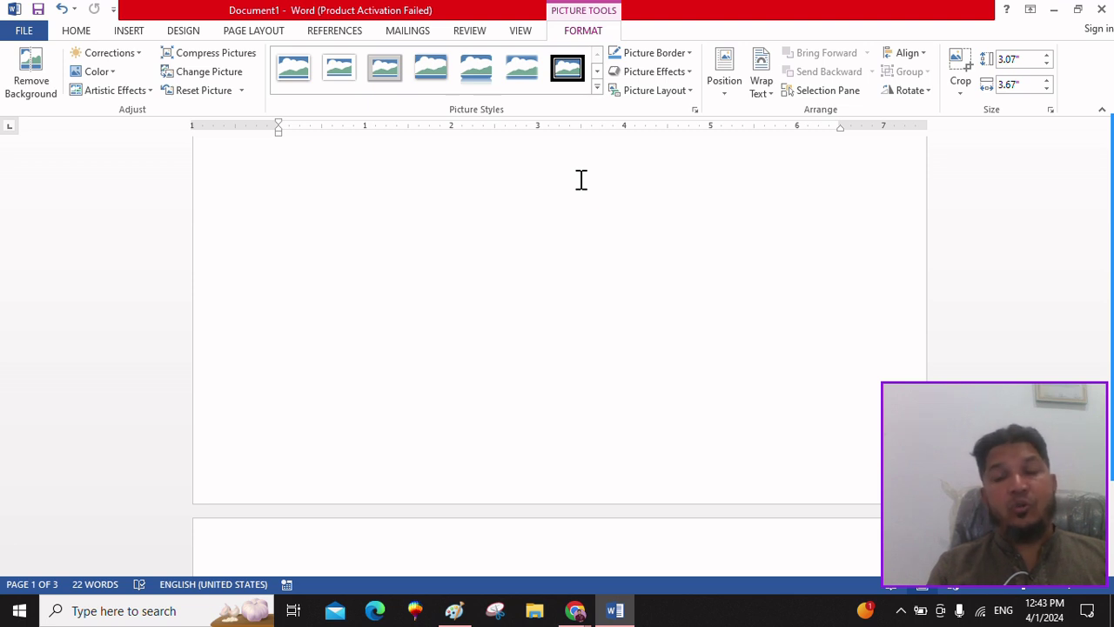
Compare the annotated screenshot in Paint with the Word document, ending back in Word
click(458, 610)
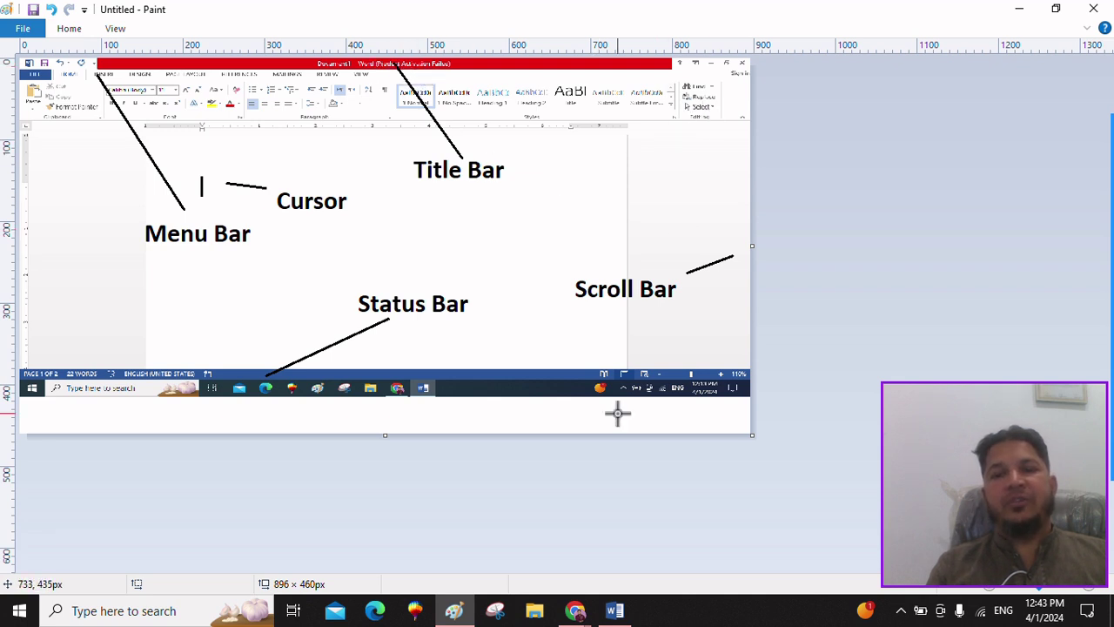
click(620, 610)
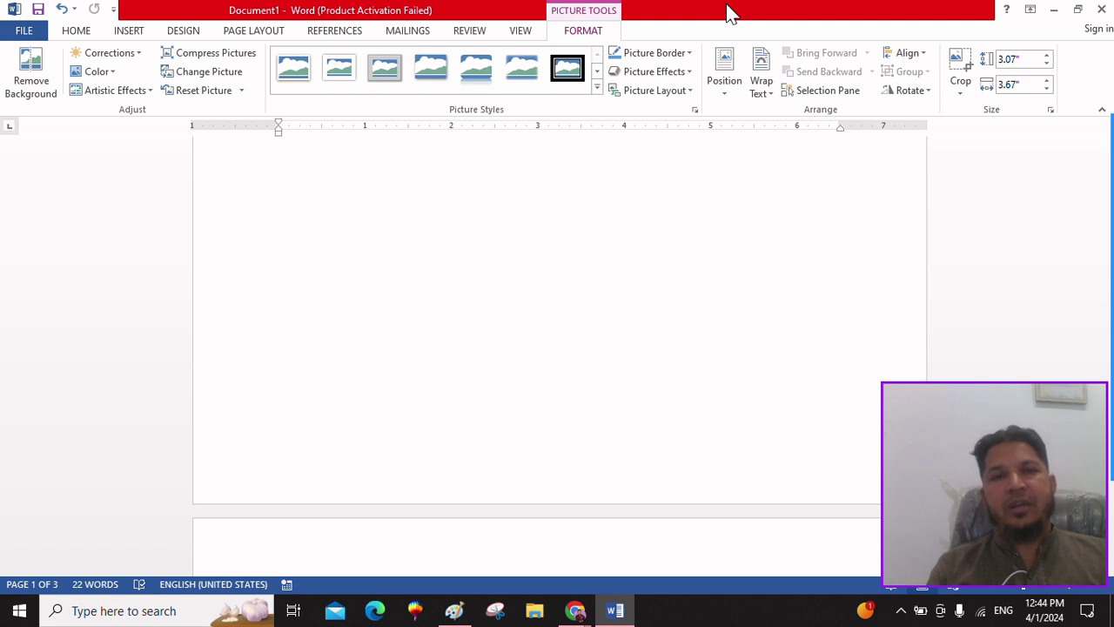
click(454, 610)
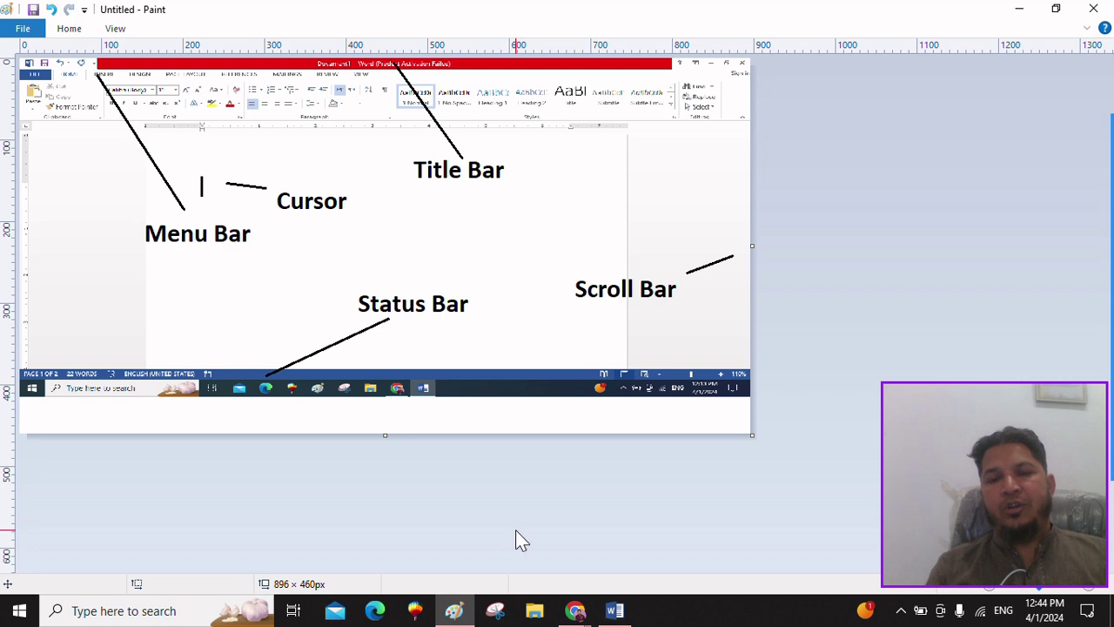
click(614, 610)
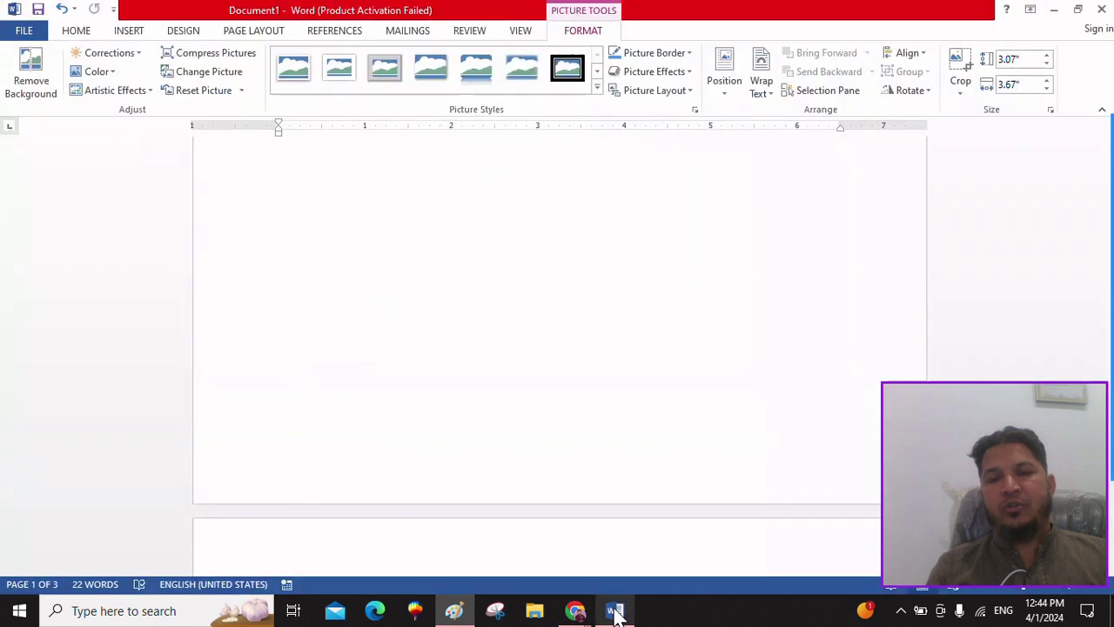
Type 'Cursor' on the empty first line of page 1, then scroll down to page 2
click(300, 210)
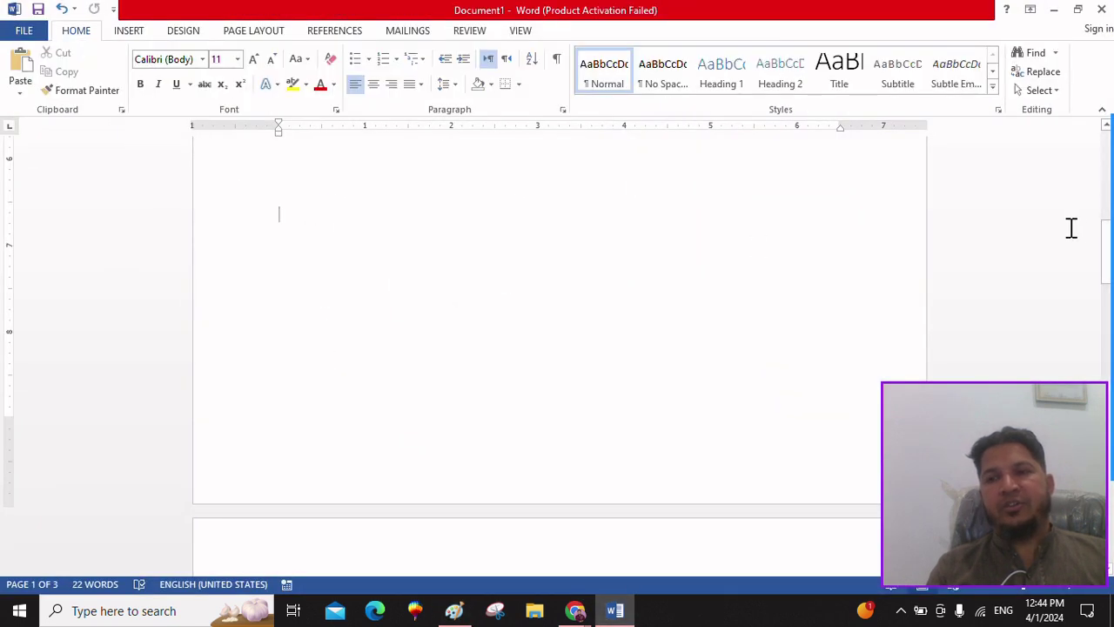
drag(1106, 261, 1106, 174)
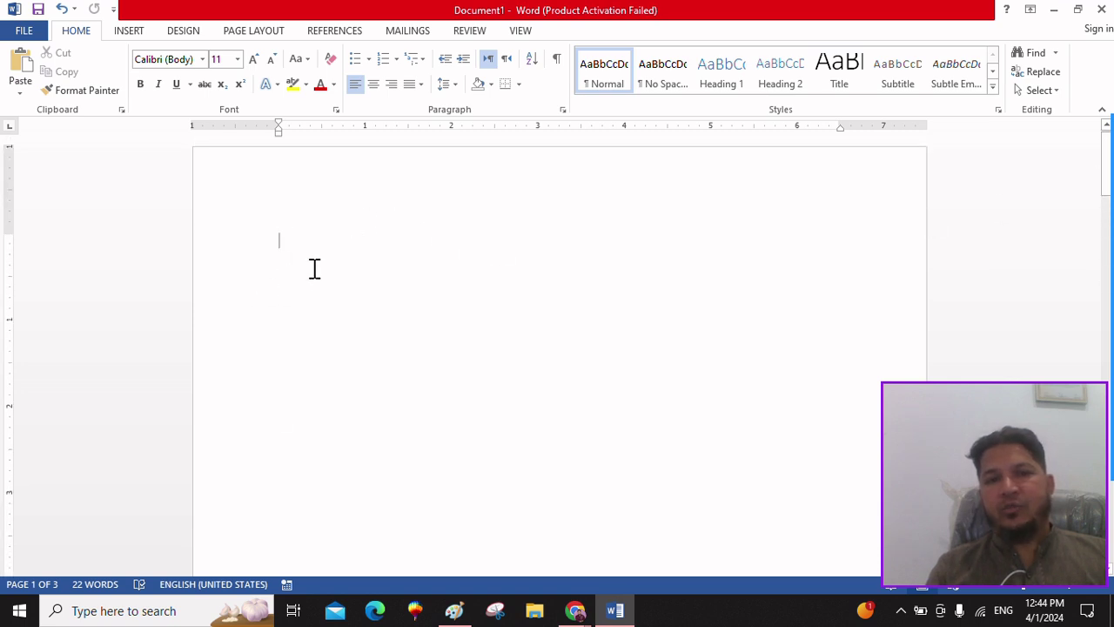
text(Curs)
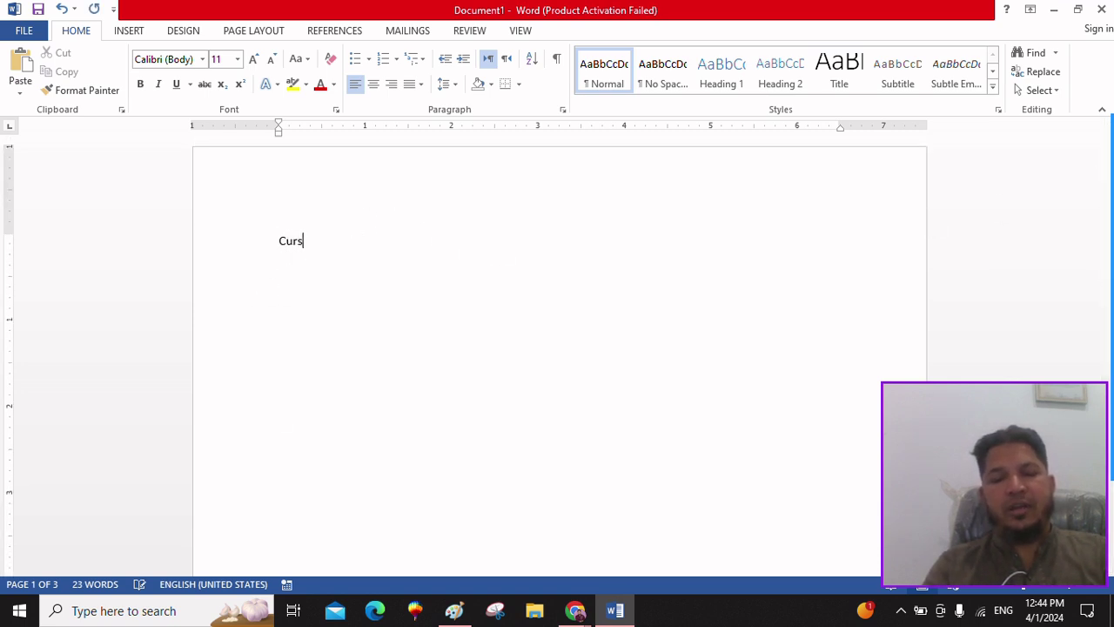
text(or)
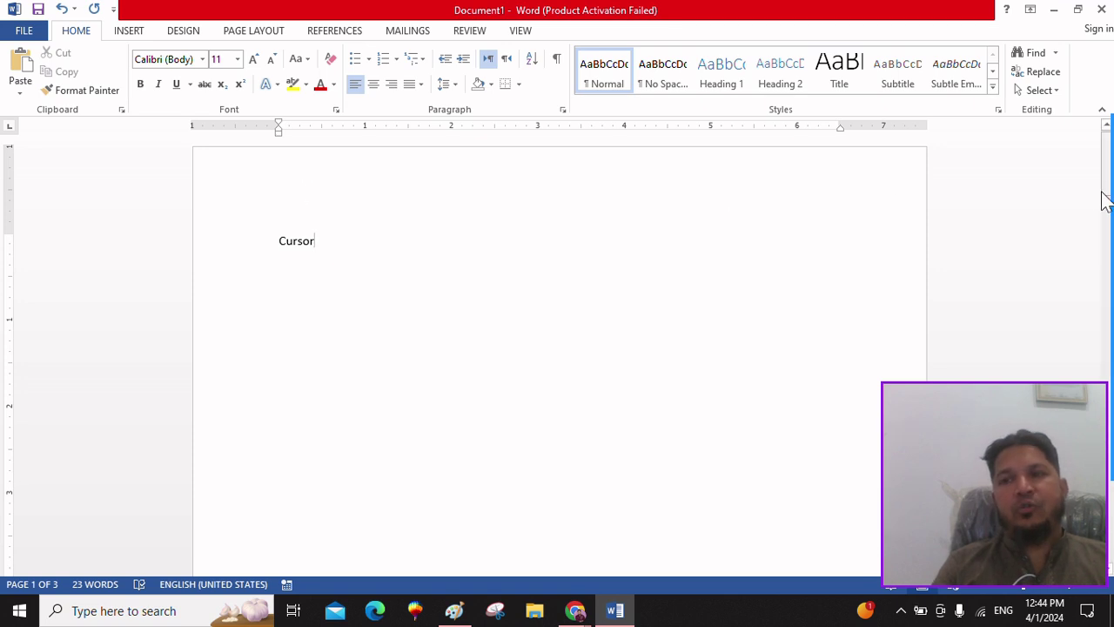
mouse_move(1106, 187)
mouse_down()
mouse_move(1108, 465)
mouse_move(1107, 388)
mouse_up()
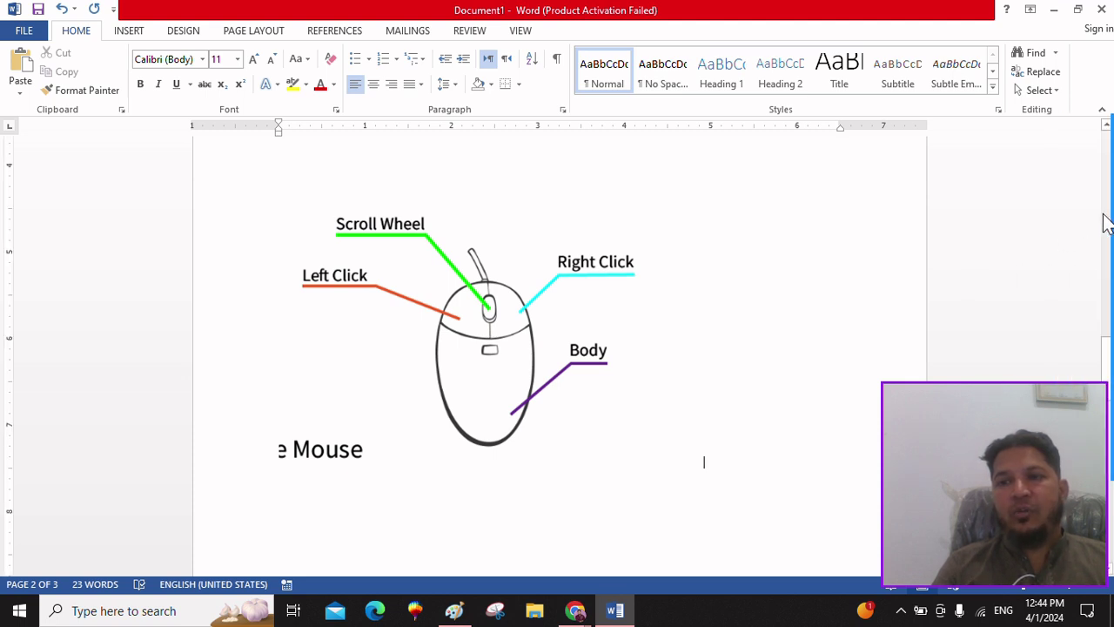
click(1106, 123)
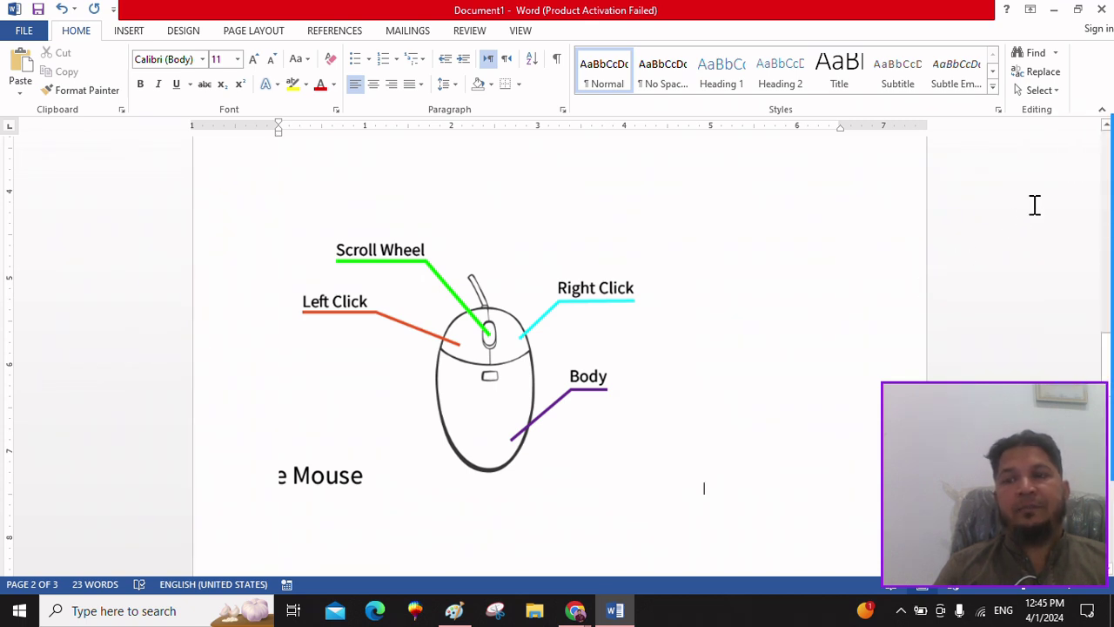
scroll(1019, 217, down, 5)
scroll(1019, 218, down, 5)
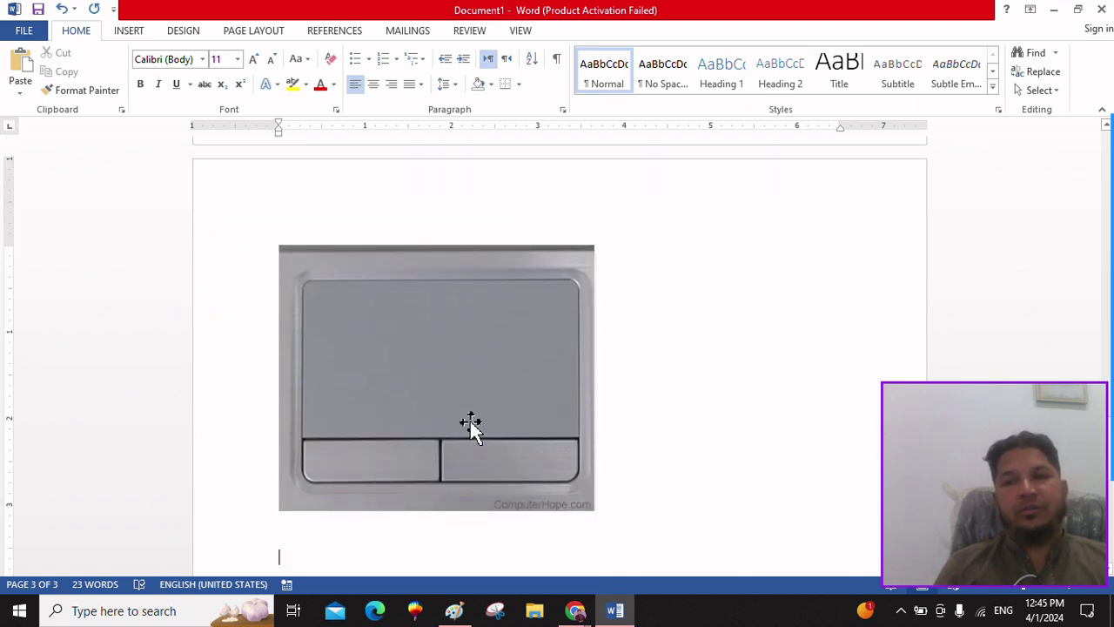
click(384, 463)
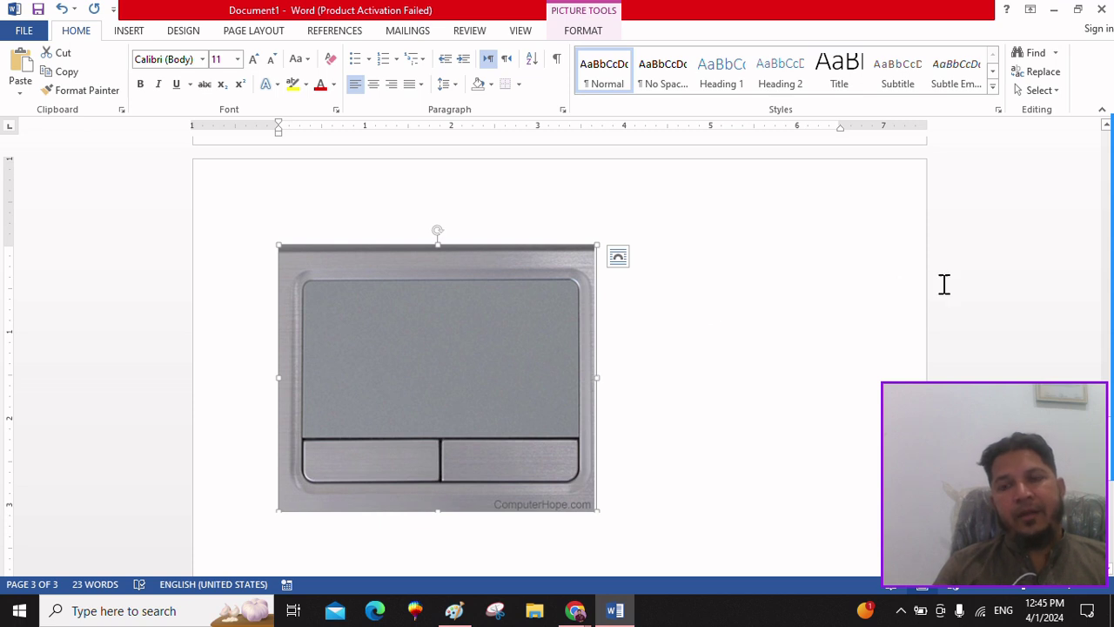
click(1022, 326)
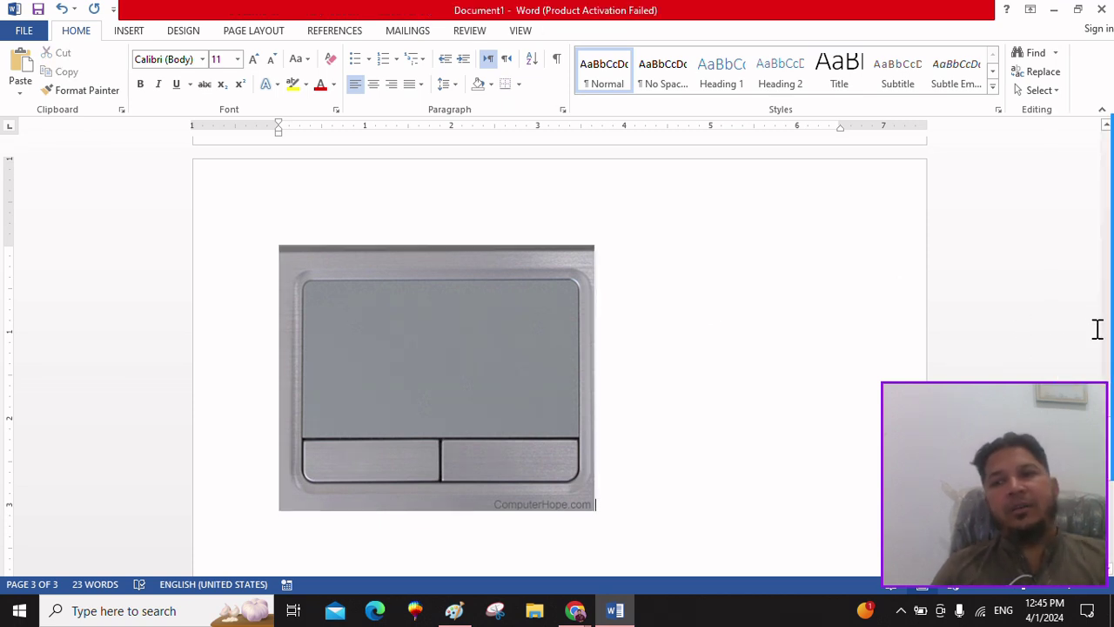
scroll(855, 206, up, 3)
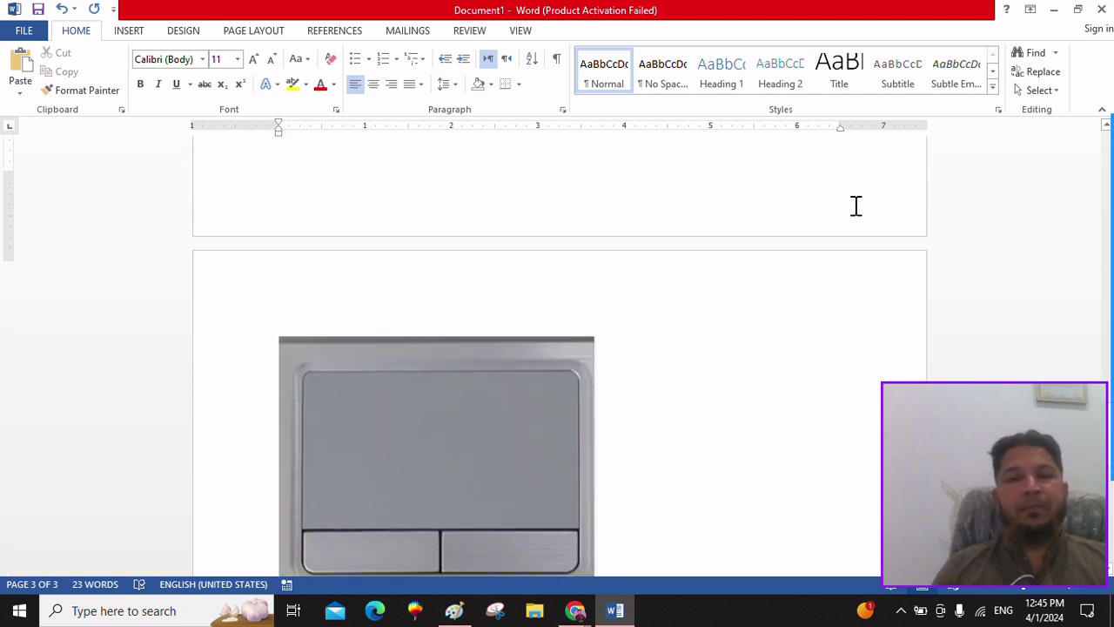
scroll(855, 205, up, 3)
Scroll back to page 1, select the word 'Cursor' and delete it
scroll(856, 206, up, 5)
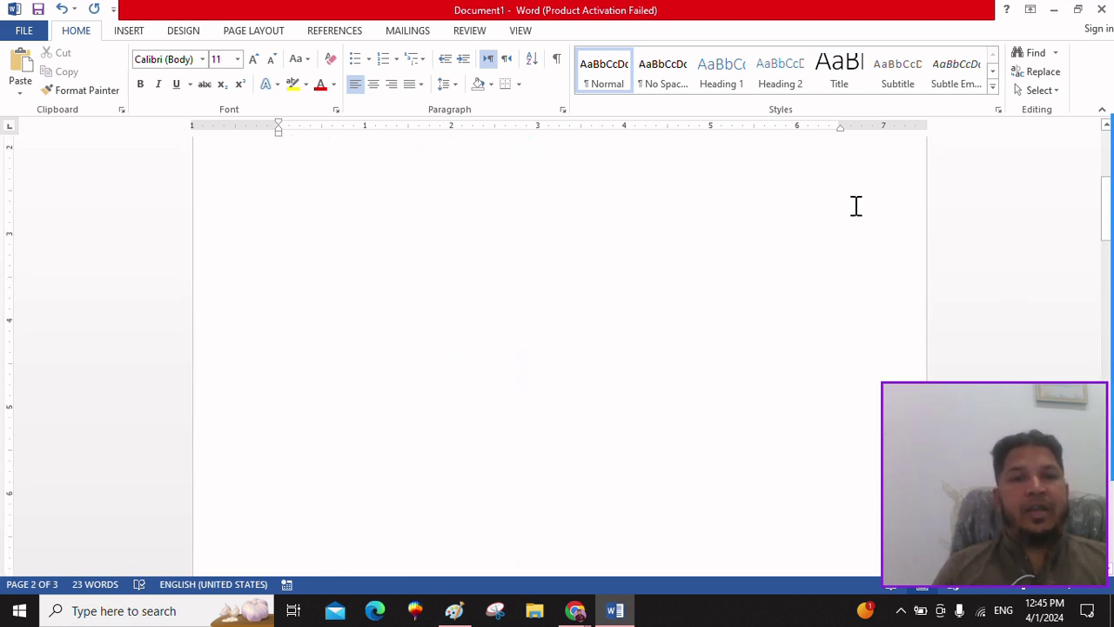
scroll(855, 206, up, 5)
key(BackSpace)
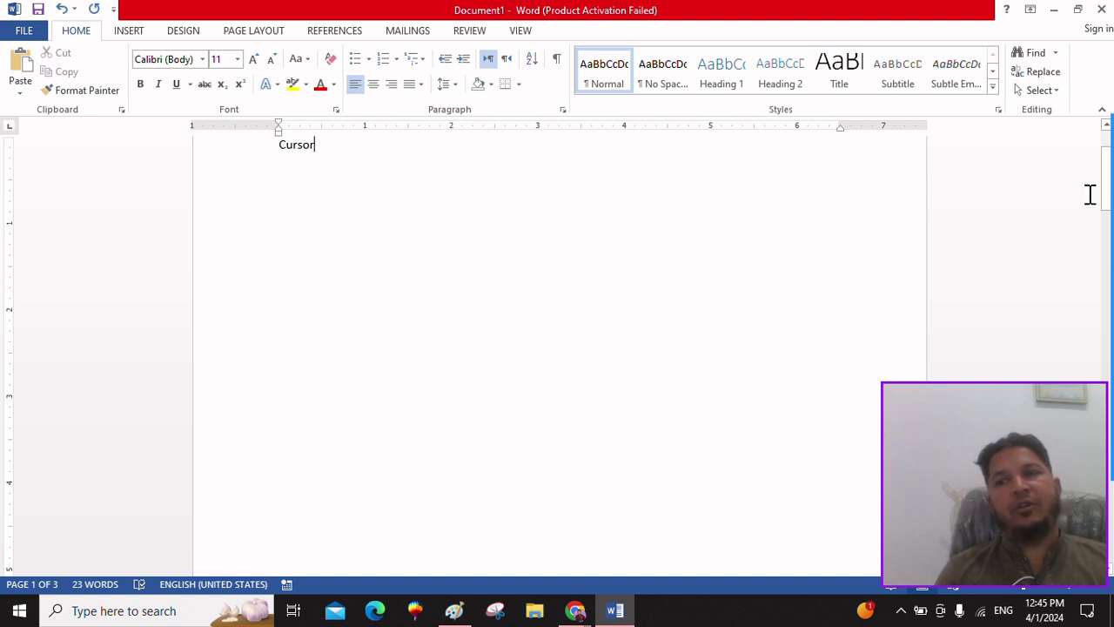
drag(1110, 199, 1108, 156)
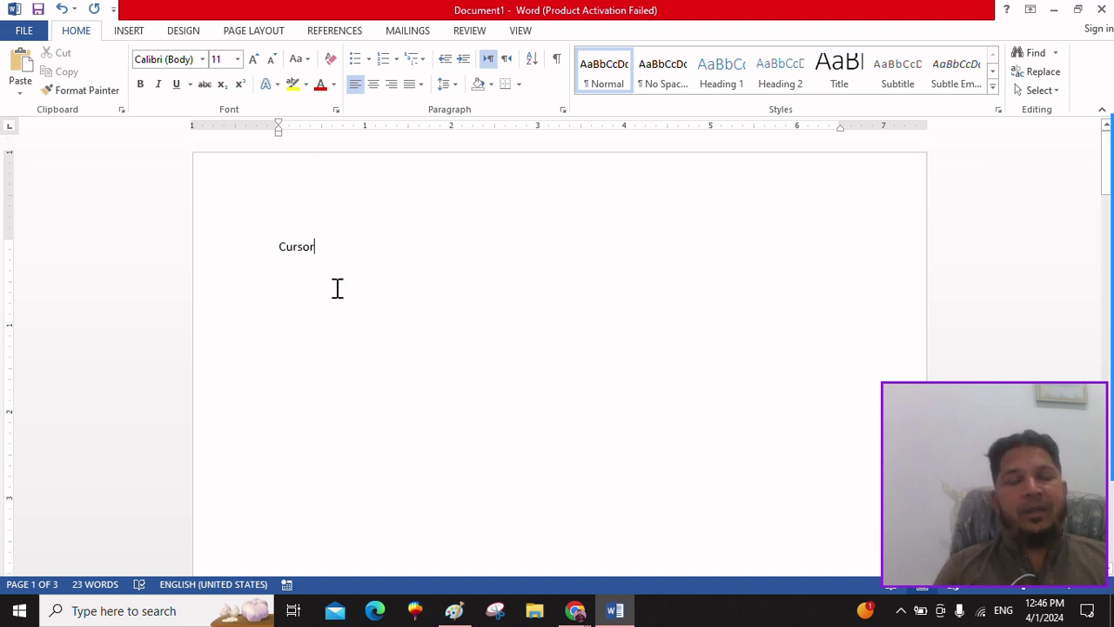
drag(340, 244, 241, 233)
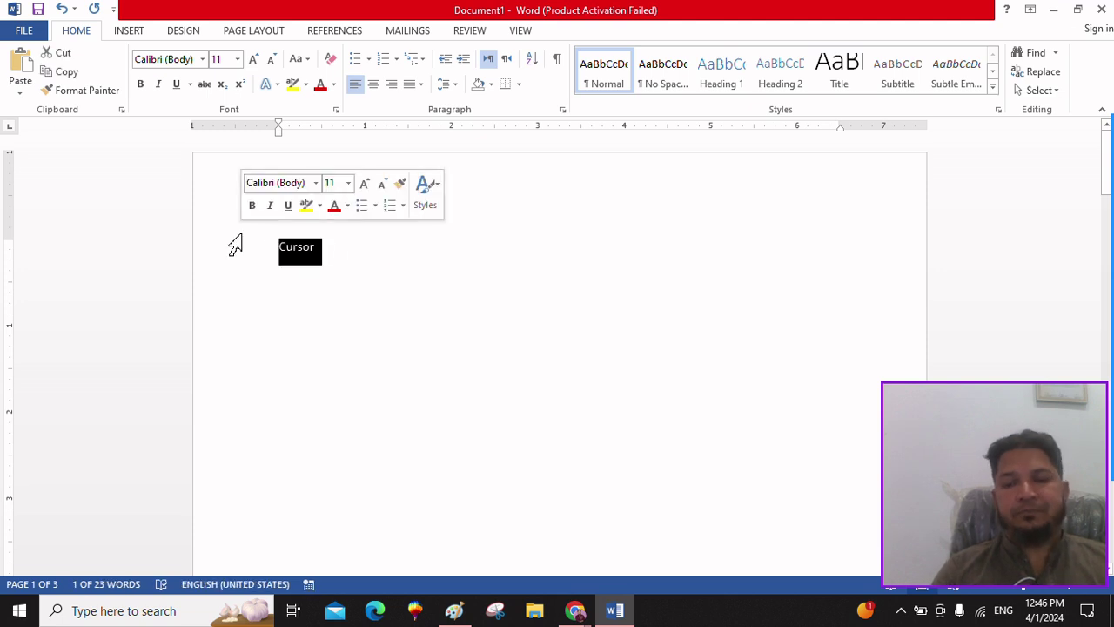
key(Delete)
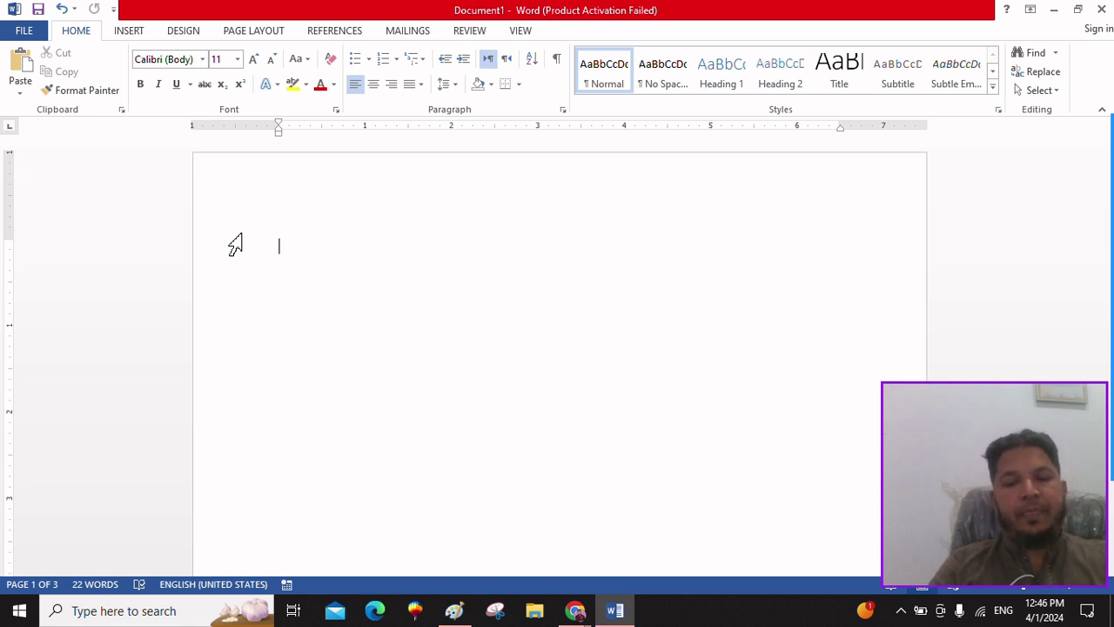
Type the title 'My Best Friend' with 'I have many friends,' on the line below
text(My )
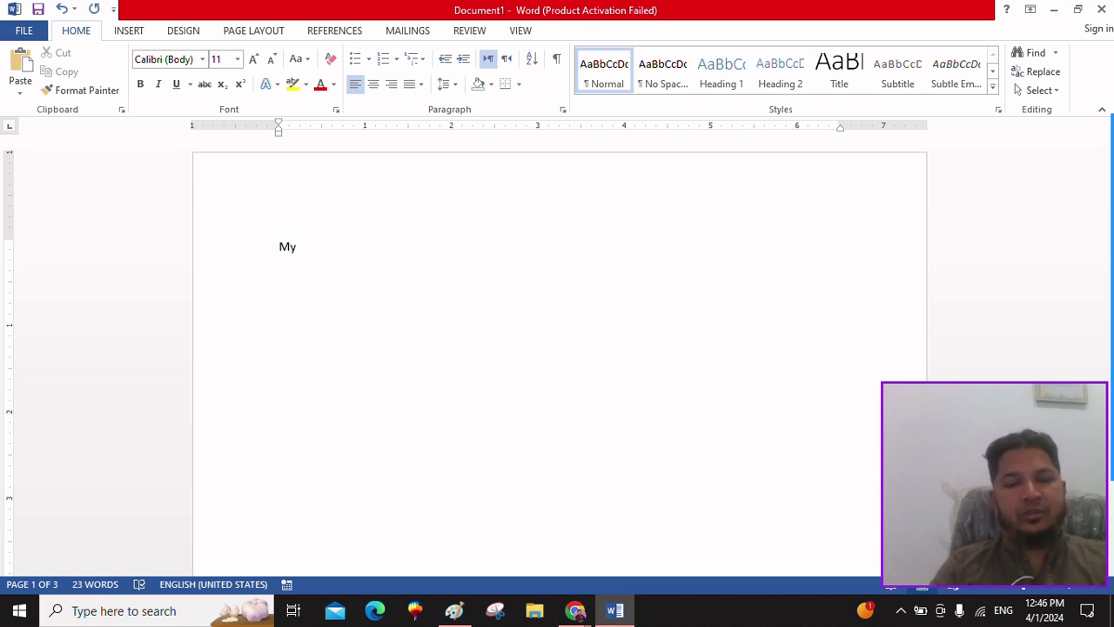
text(Best )
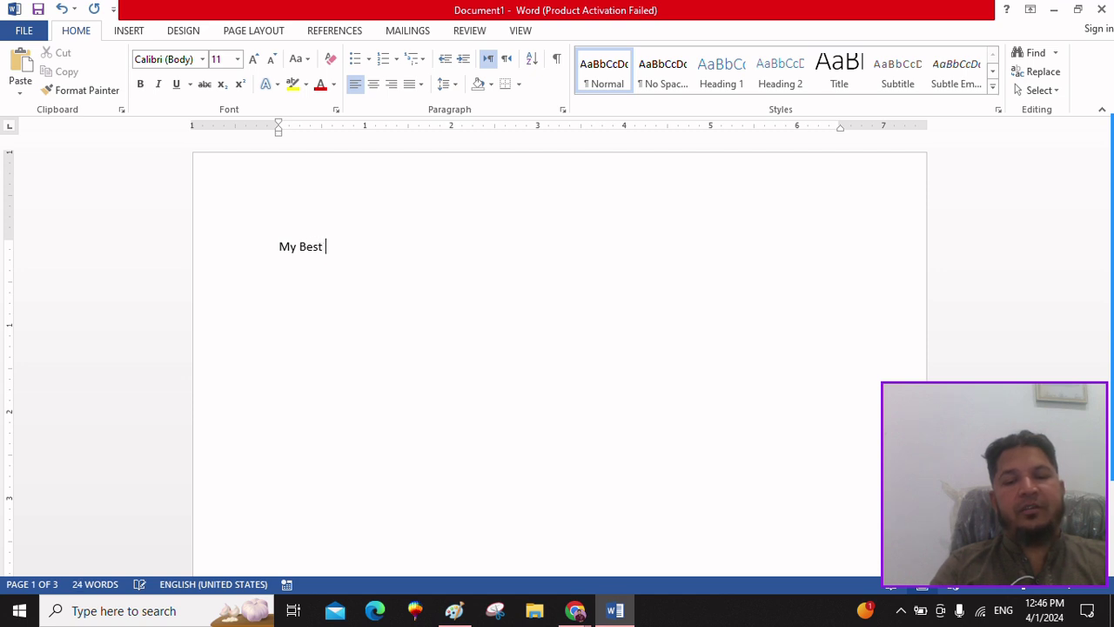
text(Friend)
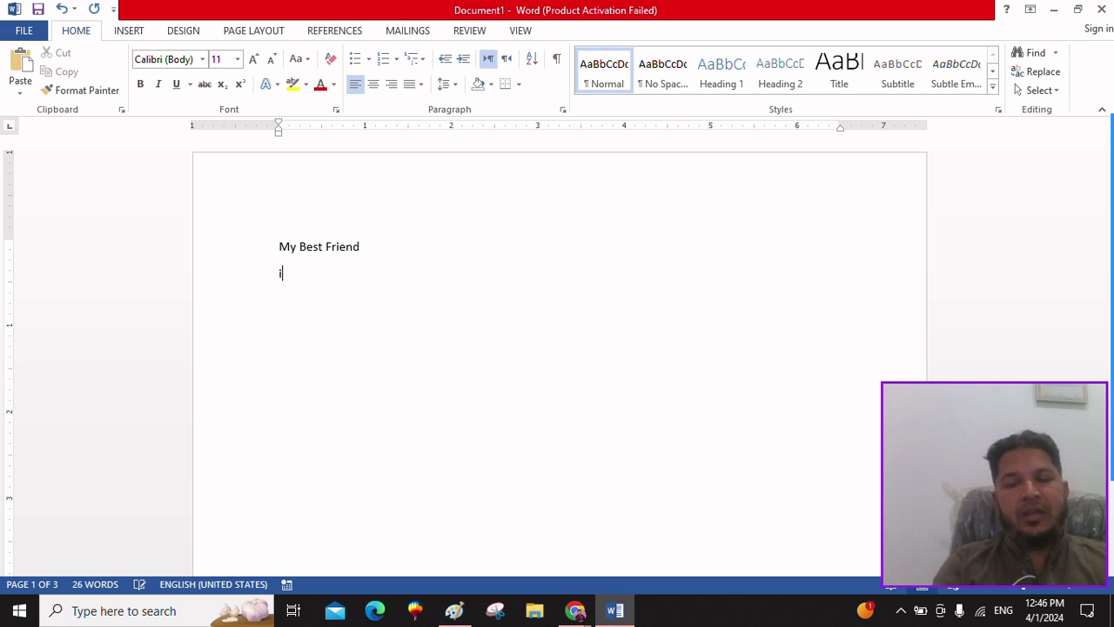
text(have man)
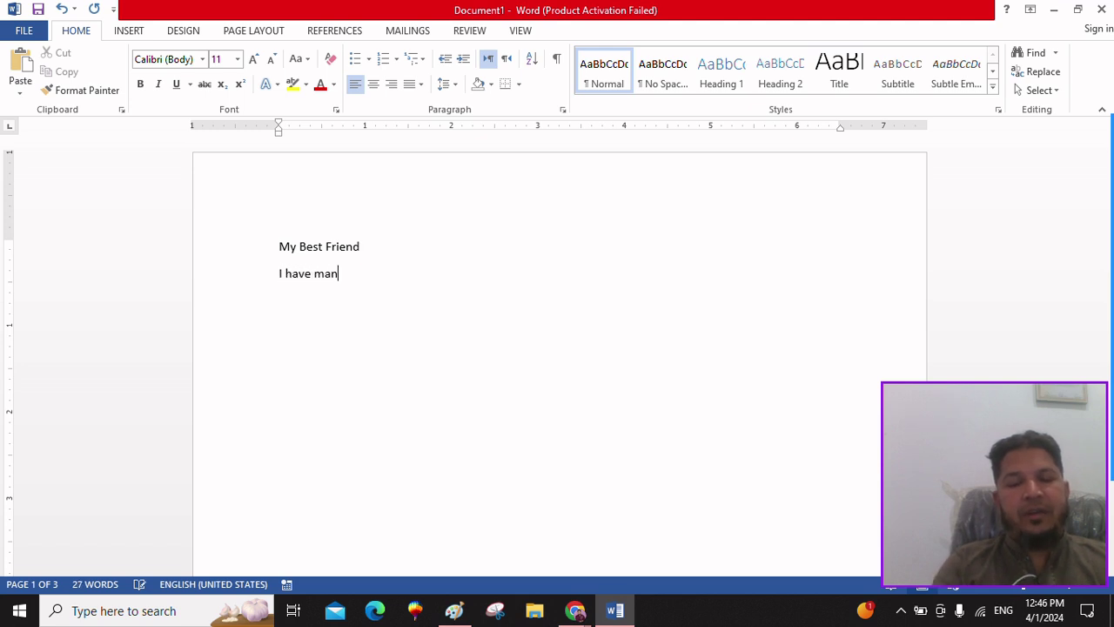
text(y frie)
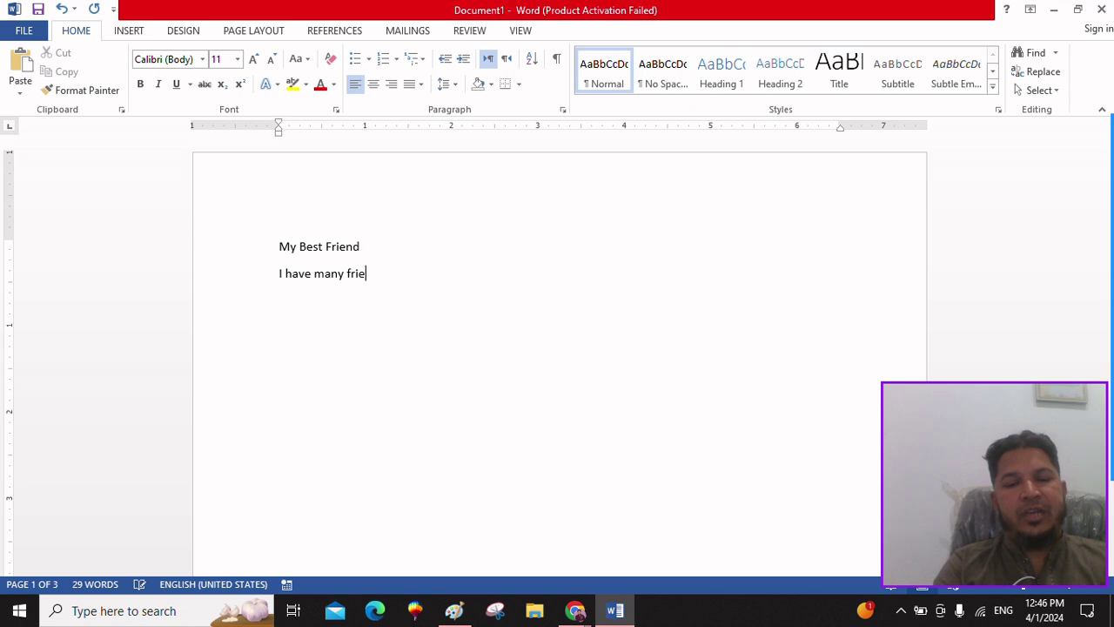
text(nds)
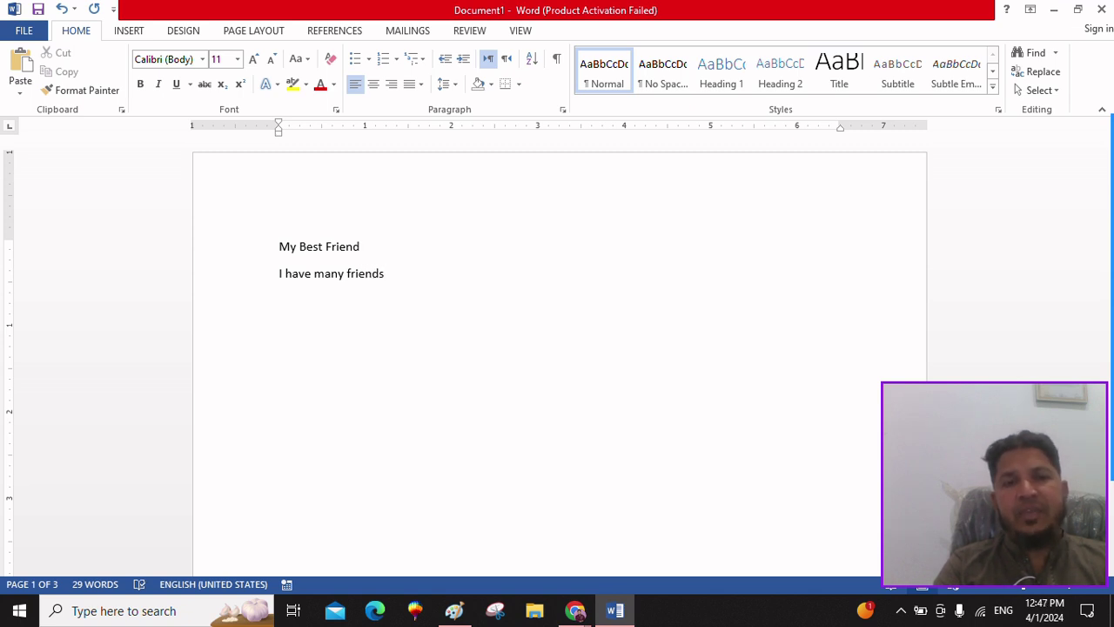
text(,)
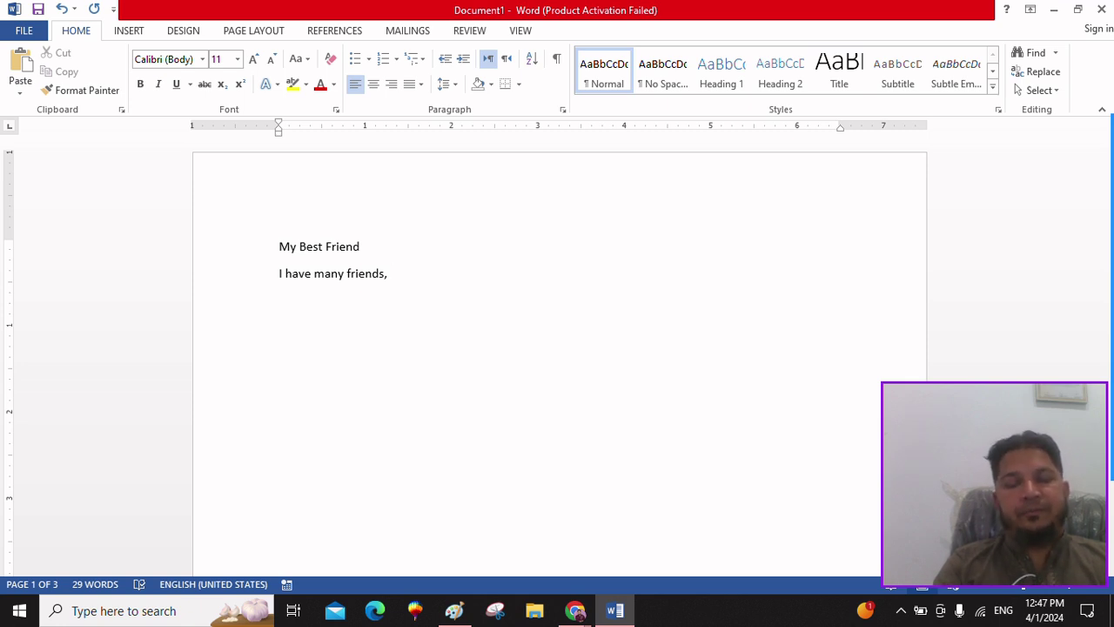
Add a third line reading 'He is my best friend.', fixing the 'frieond' typo
key(Return)
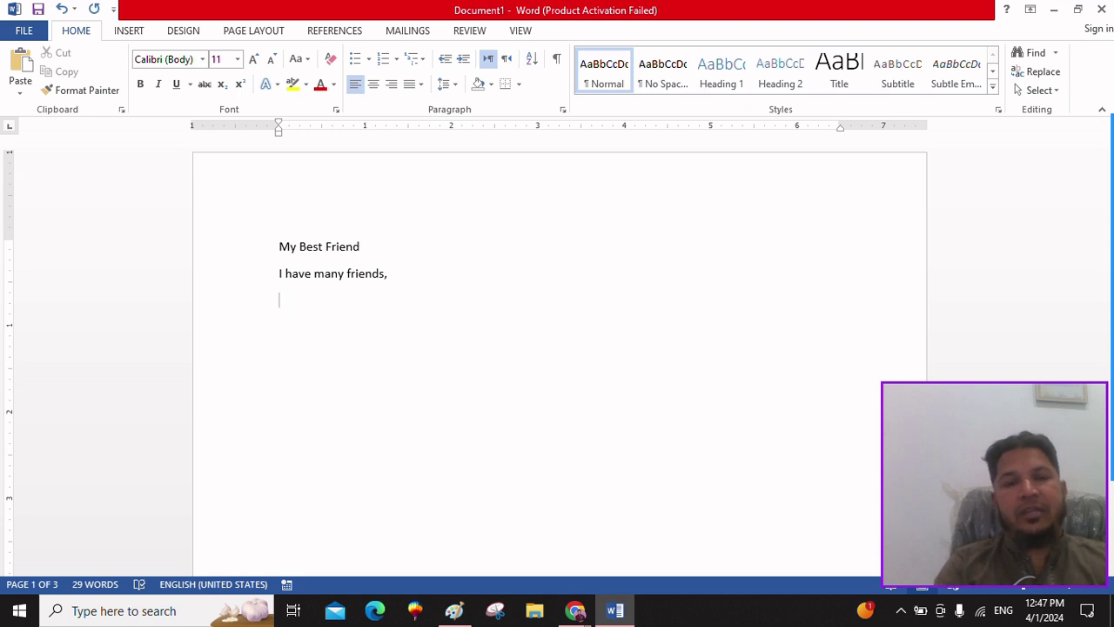
text(He is )
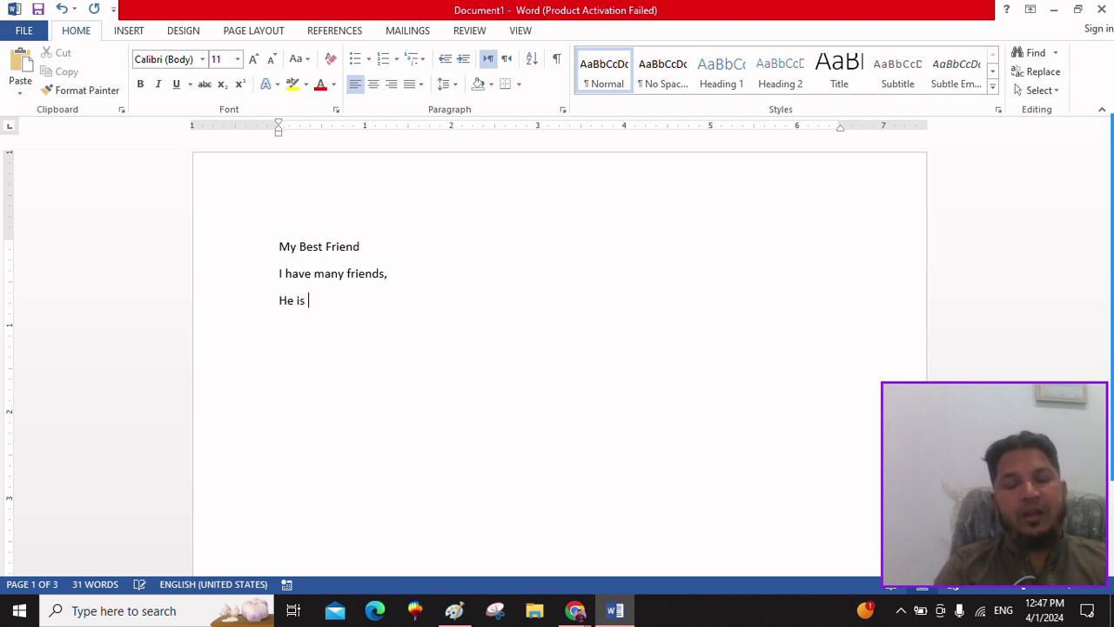
text(my)
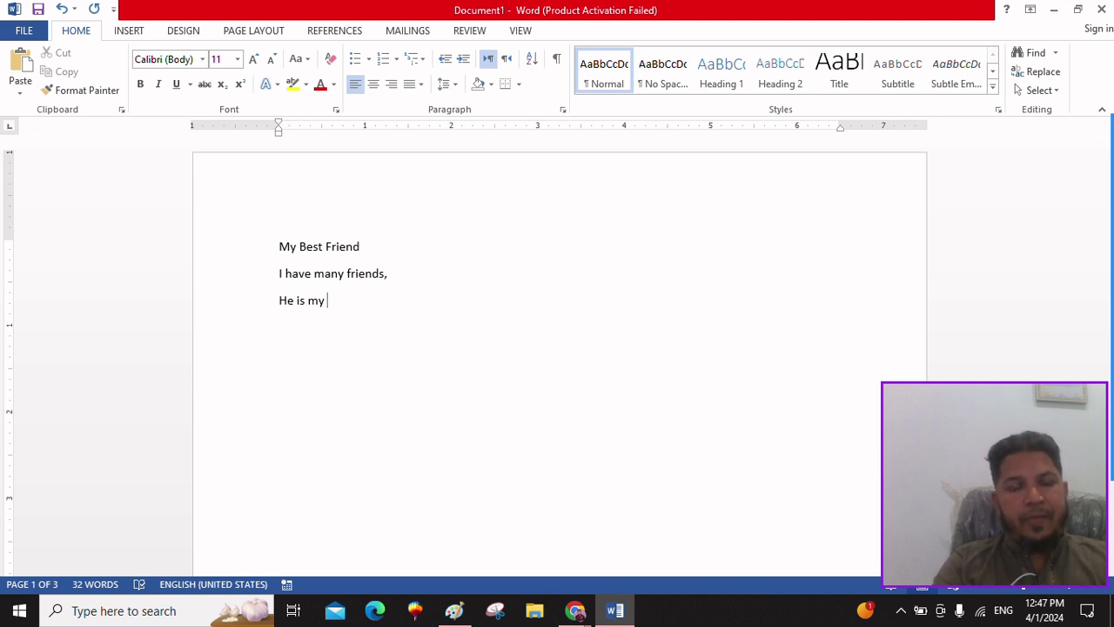
text( best )
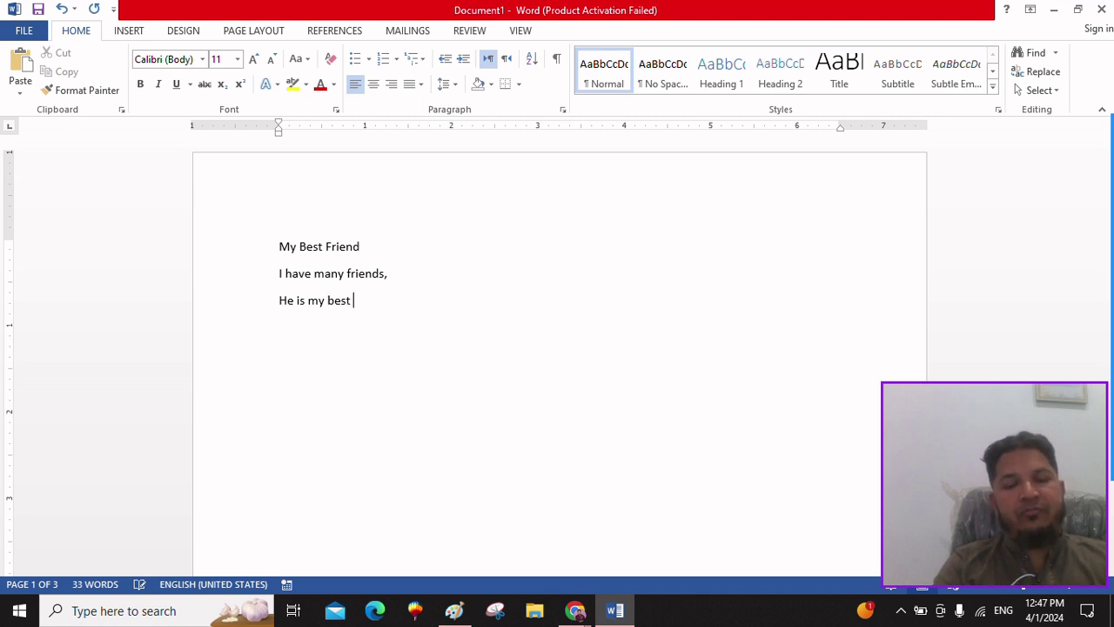
text(fri)
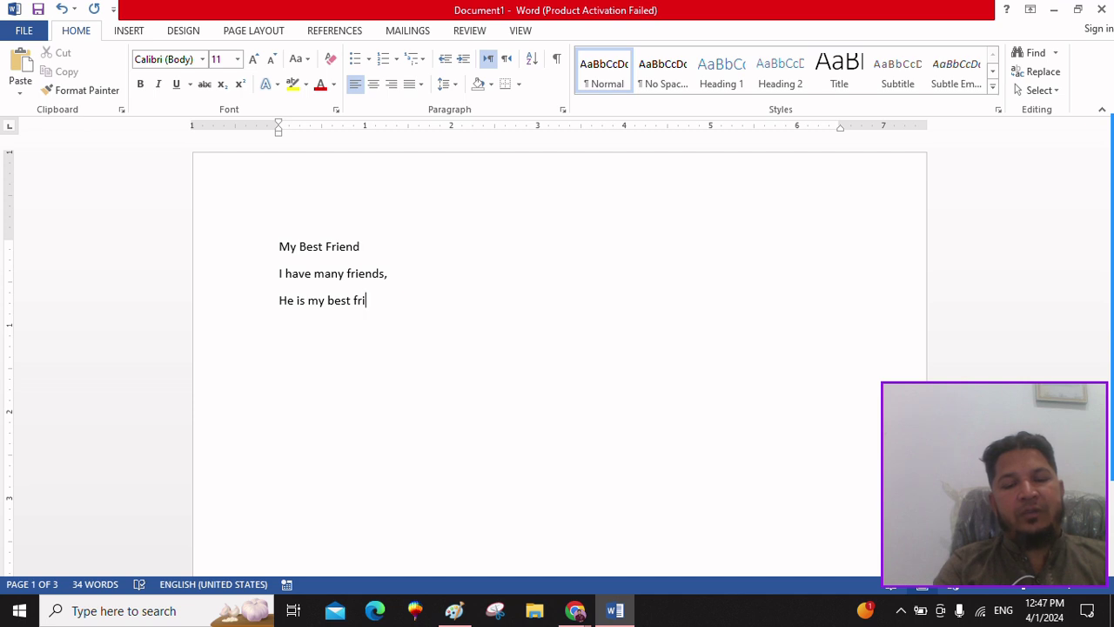
text(e)
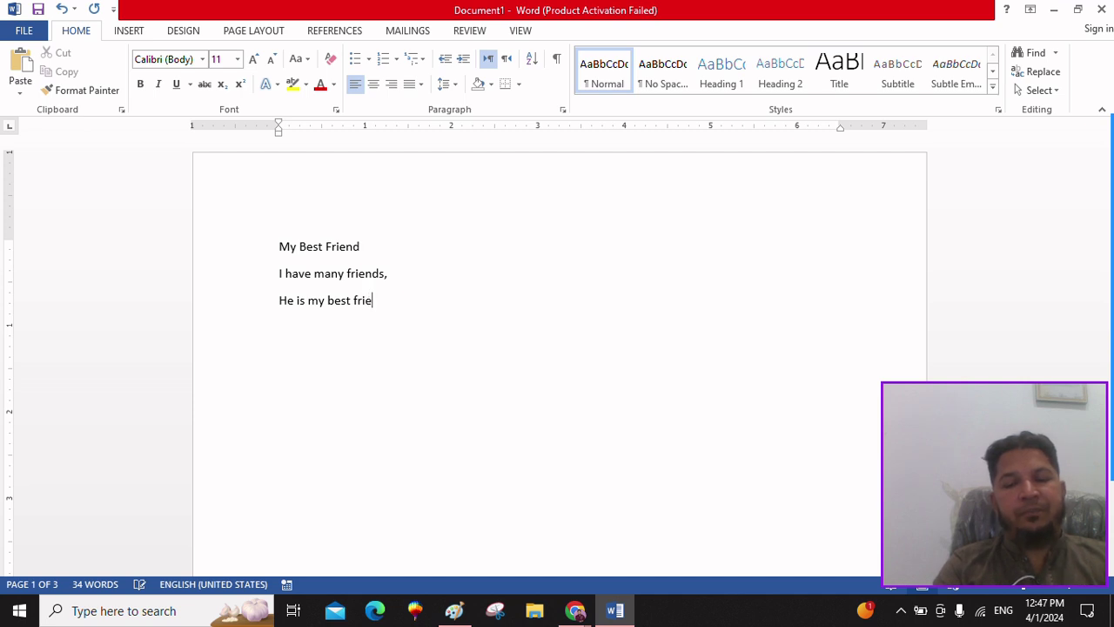
text(ond)
key(BackSpace)
key(BackSpace)
key(BackSpace)
text(nd.)
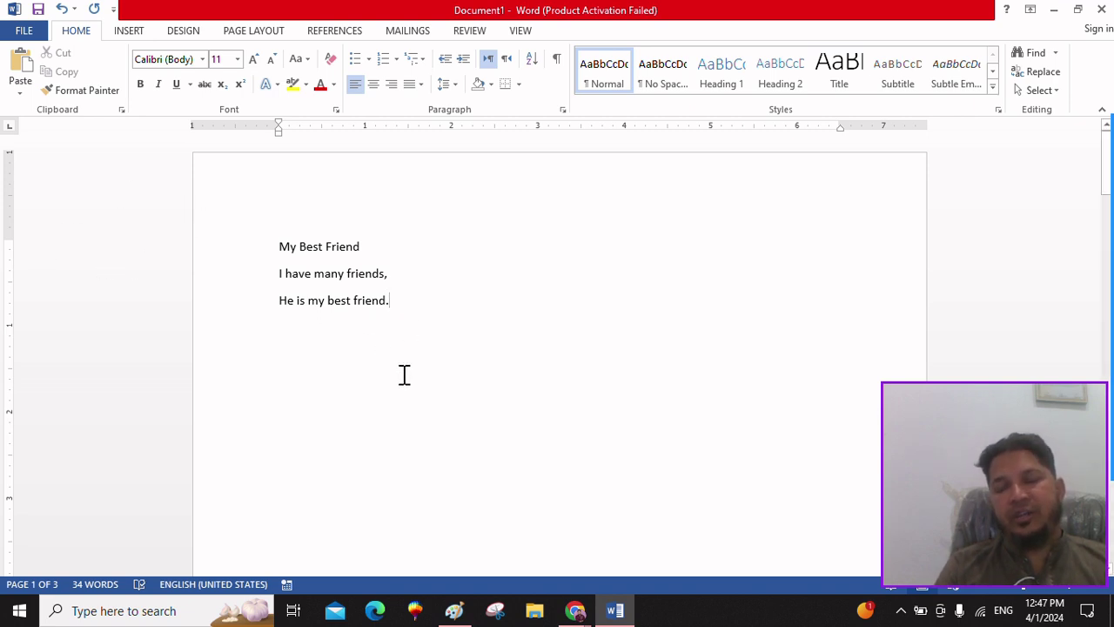
Start a fourth line containing the word 'bouy'
key(Return)
text(b)
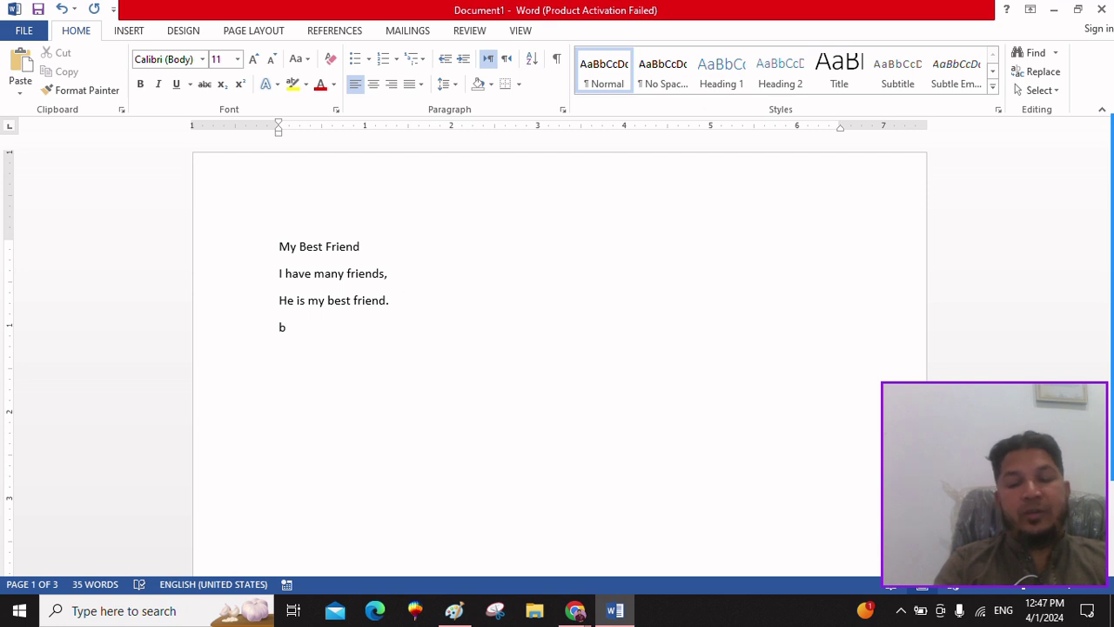
text(o)
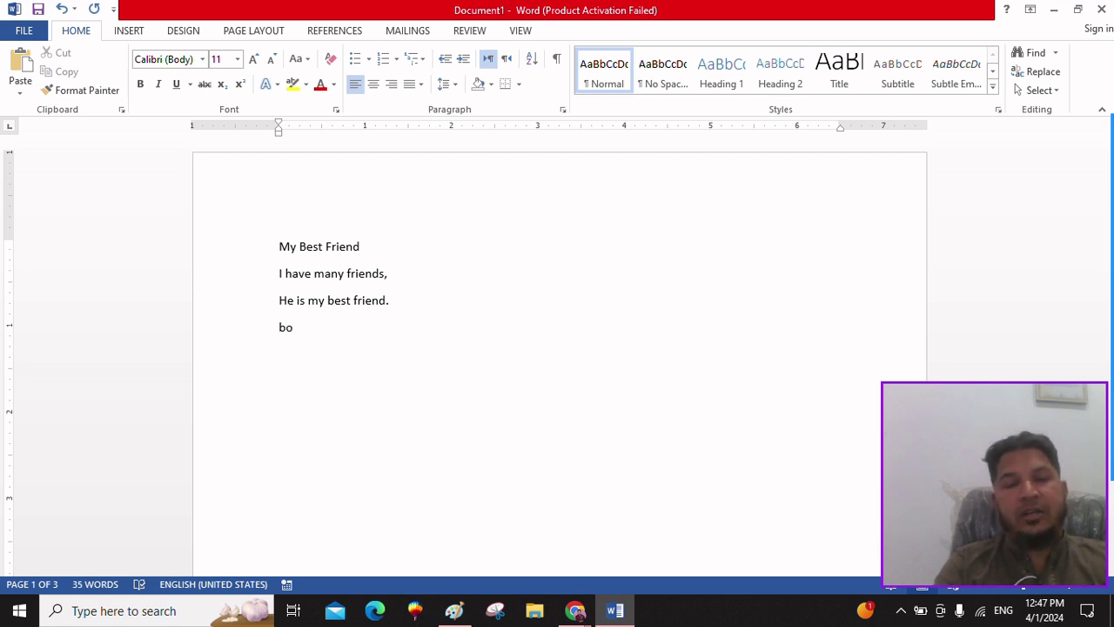
text(uy)
key(Return)
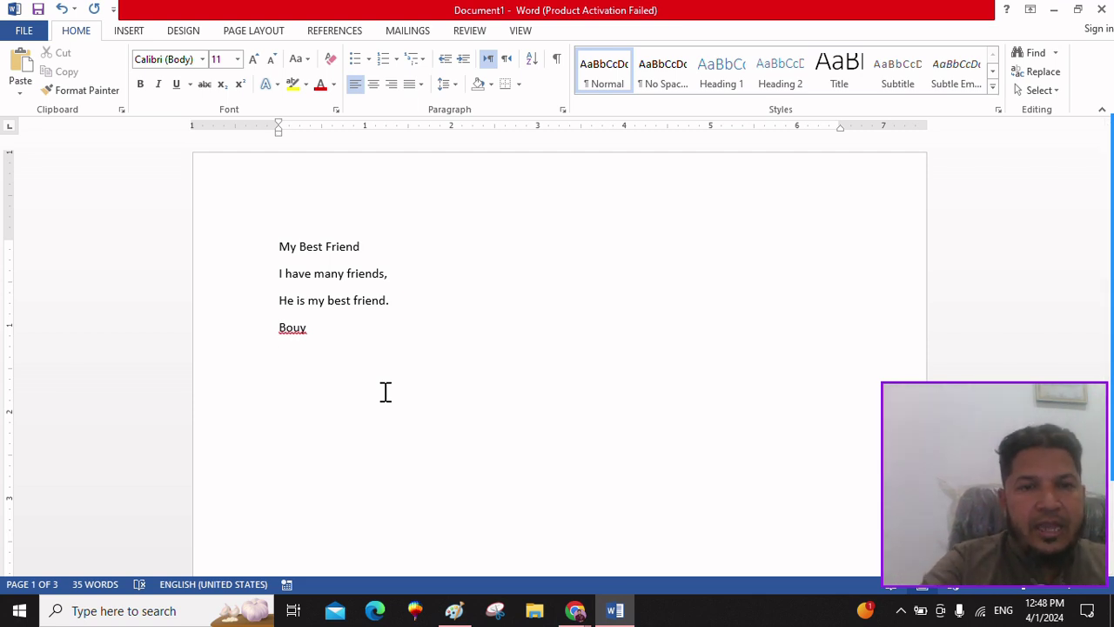
Run the F7 spelling check and change 'Bouy' to the suggested 'Boy'
key(F7)
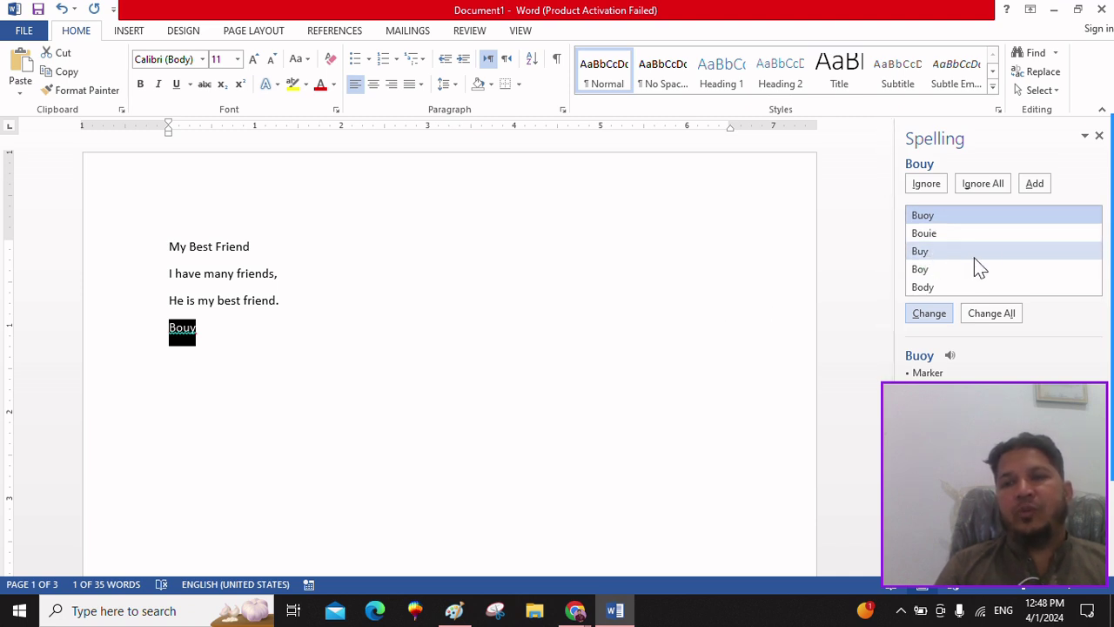
click(920, 269)
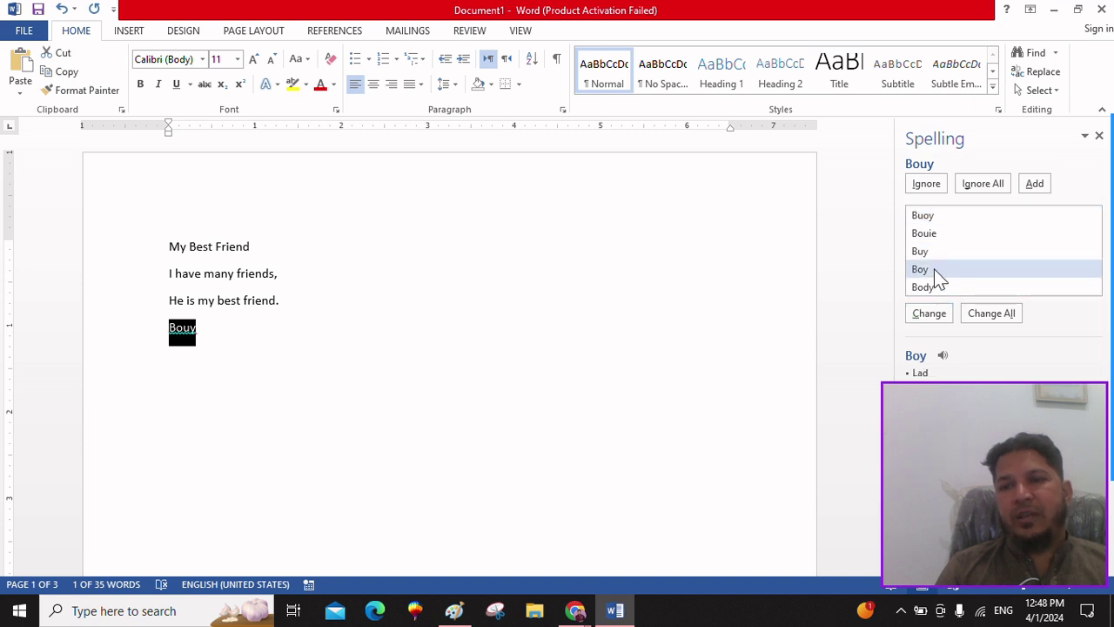
click(928, 315)
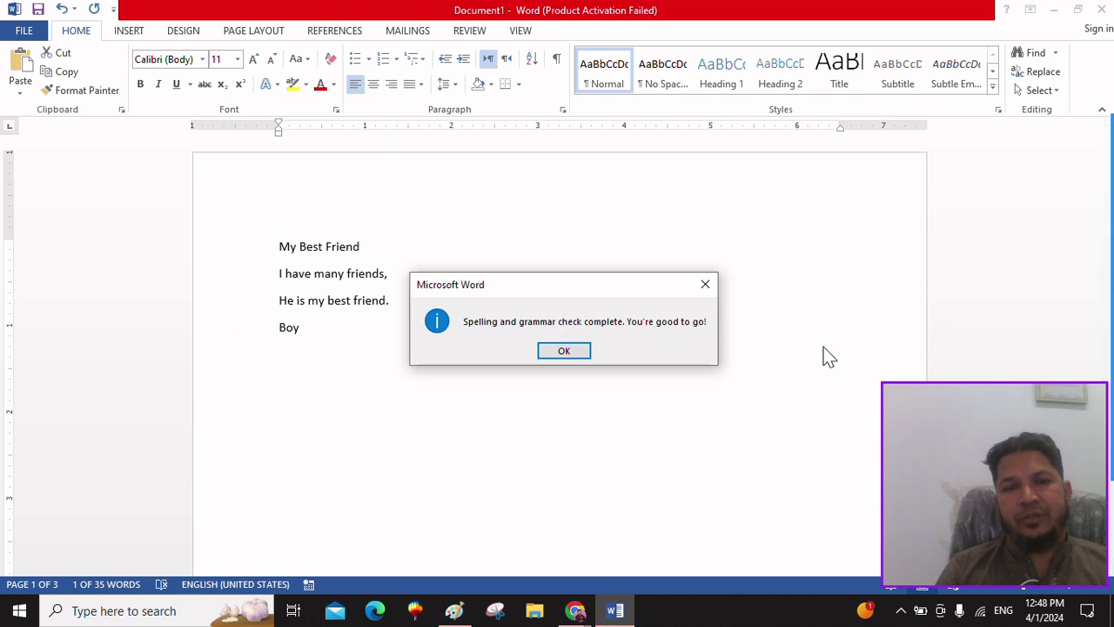
click(576, 352)
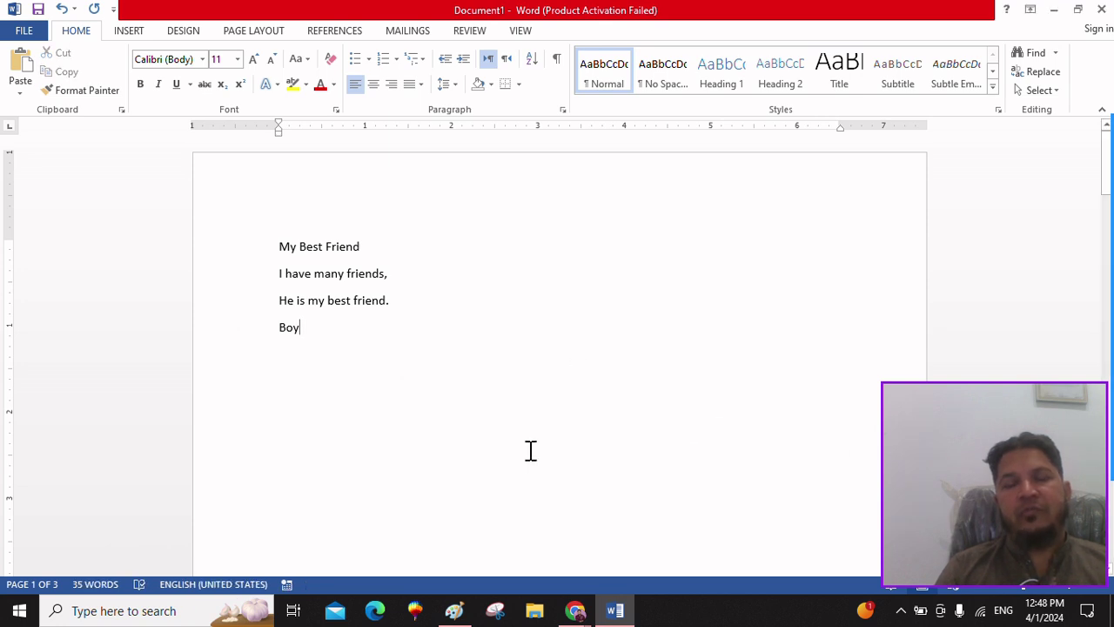
Enter each friend's name on its own separate line below 'Boy'
key(Return)
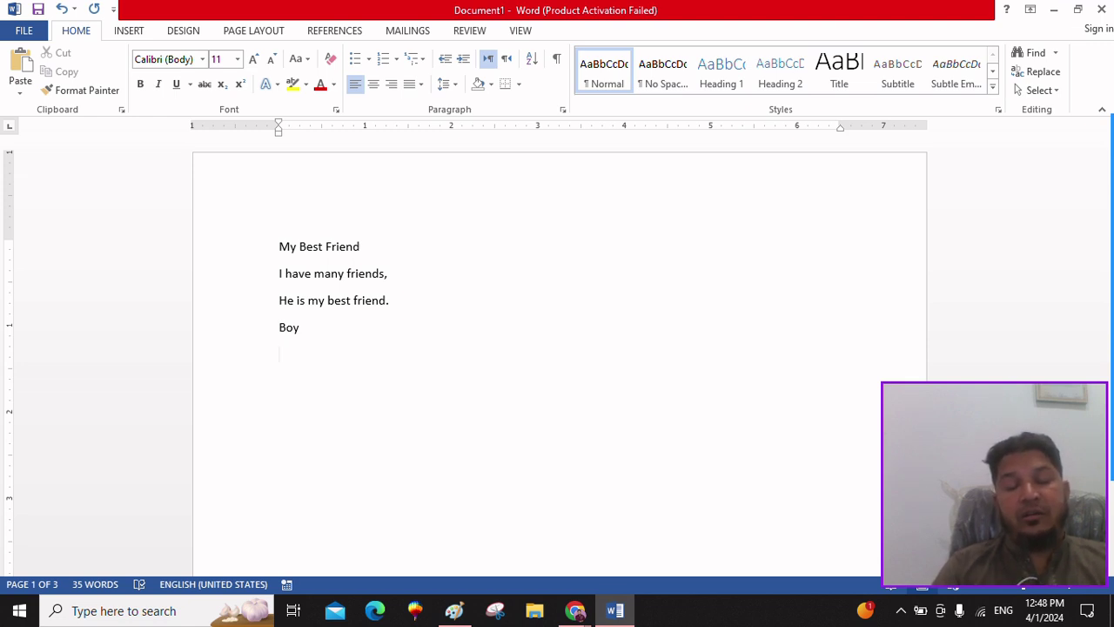
text(An)
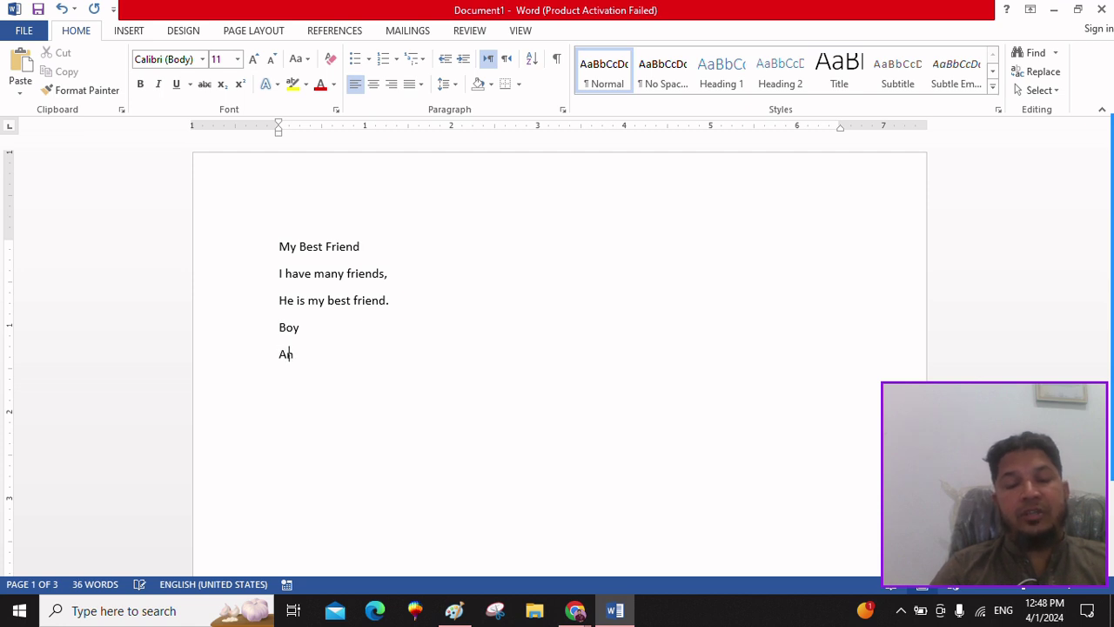
text(ees)
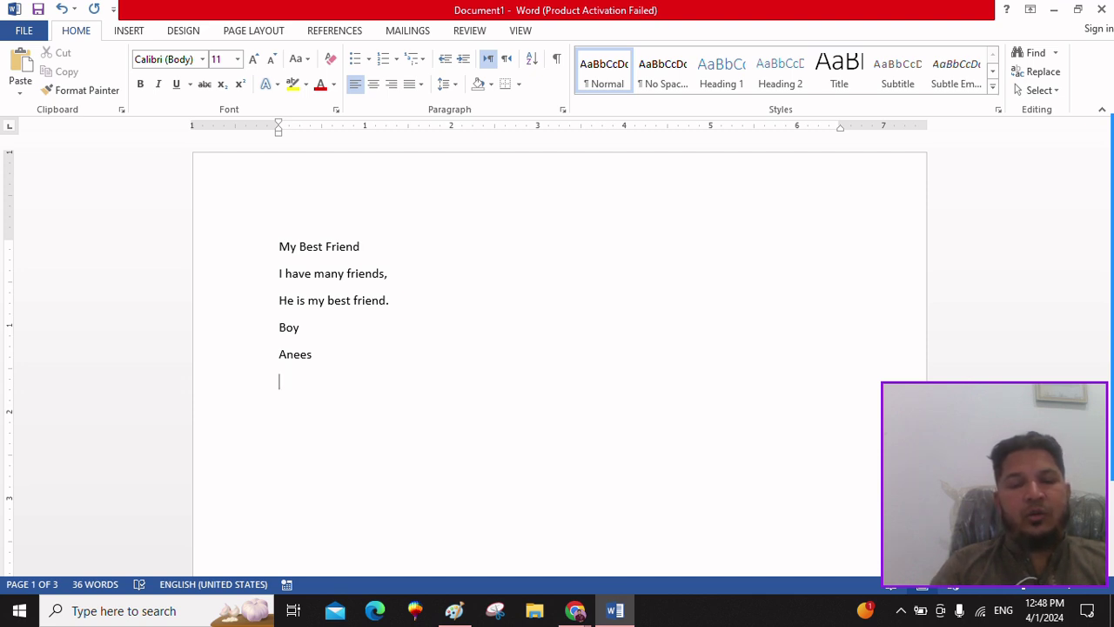
text(Khuram)
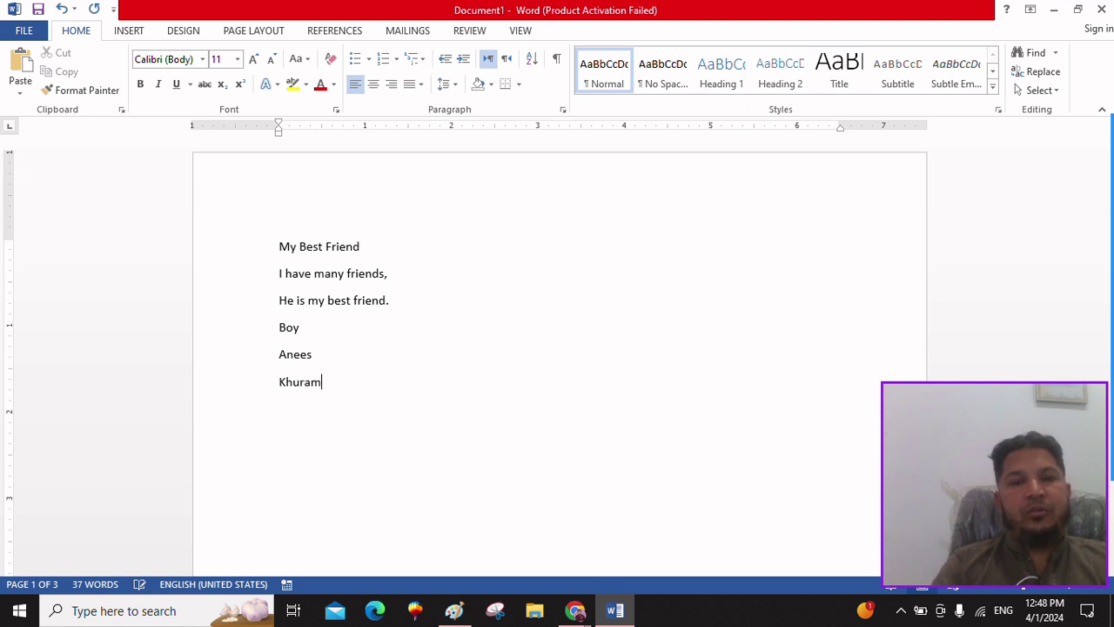
key(Return)
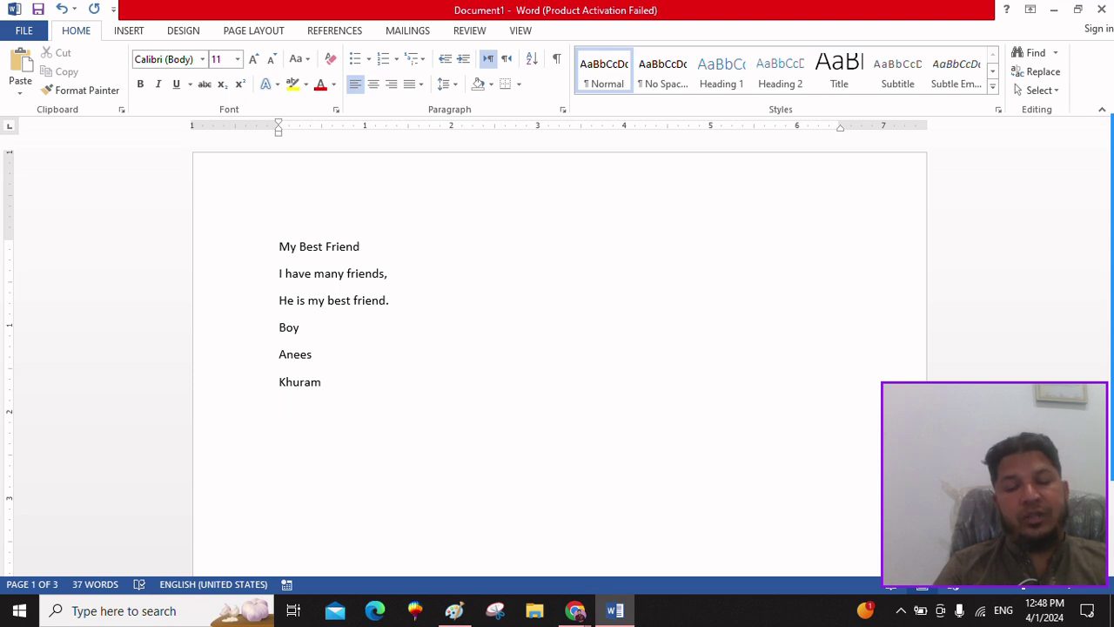
text(Ja)
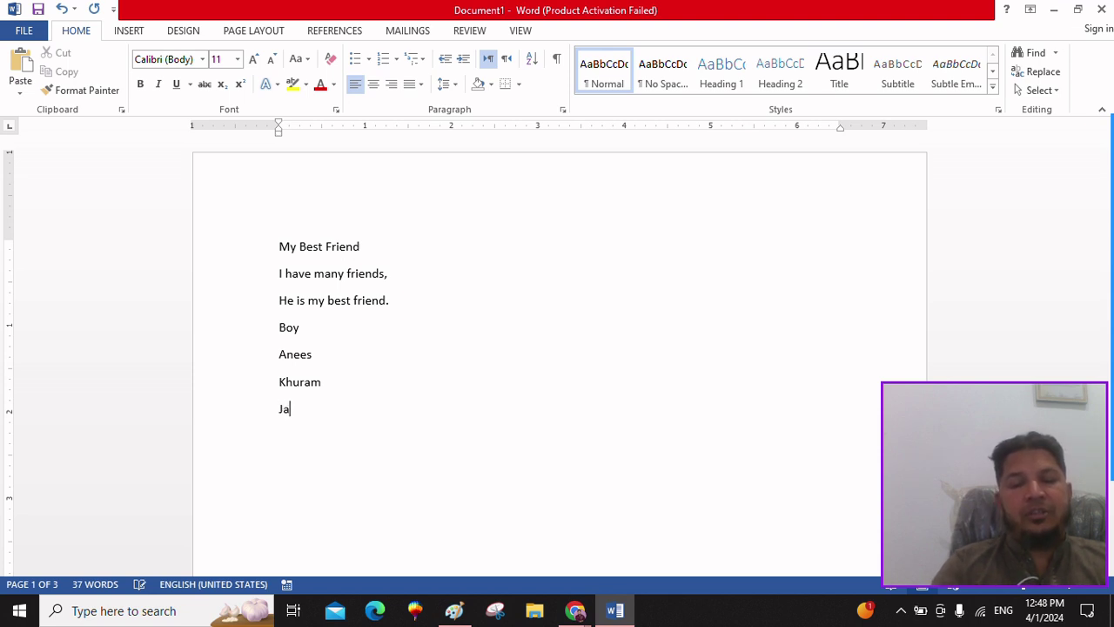
text(mal )
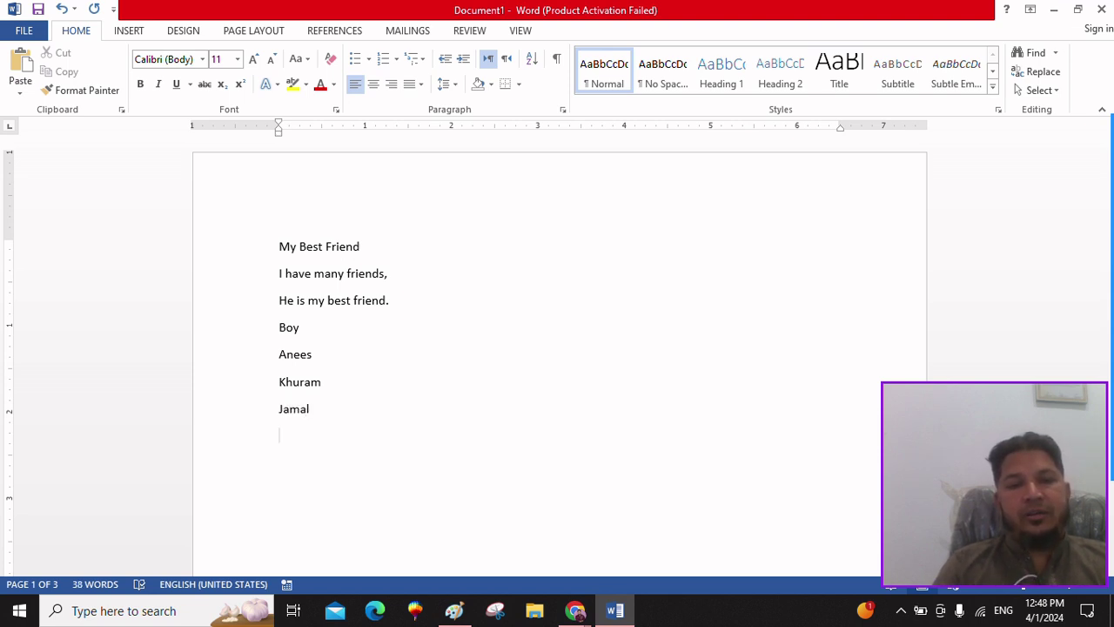
text(Ahsan)
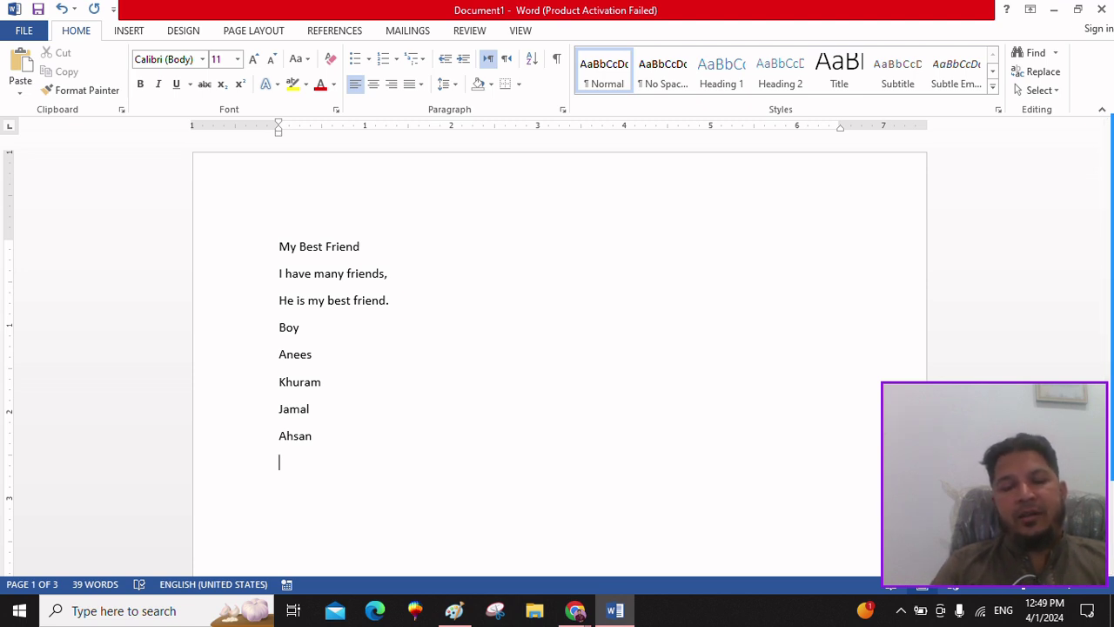
text(Chander )
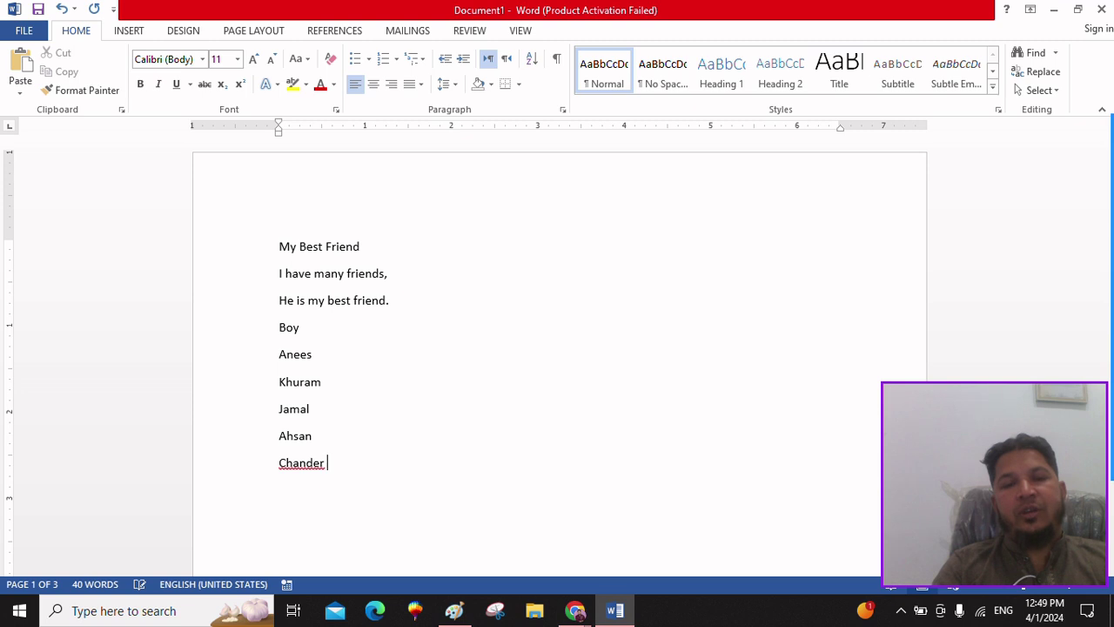
text(Ko)
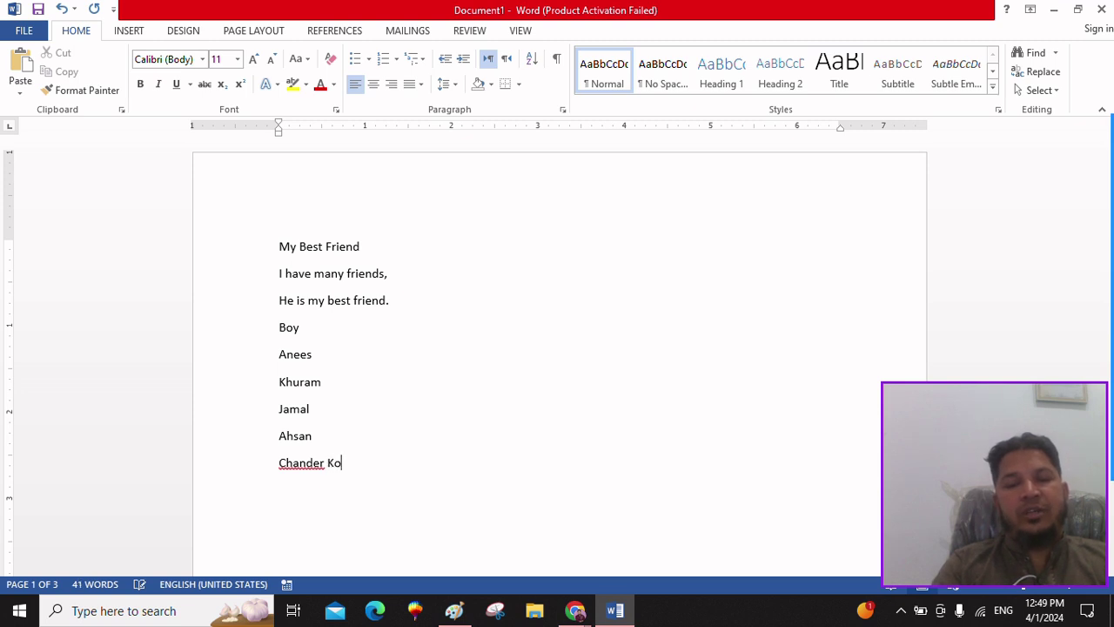
text(t)
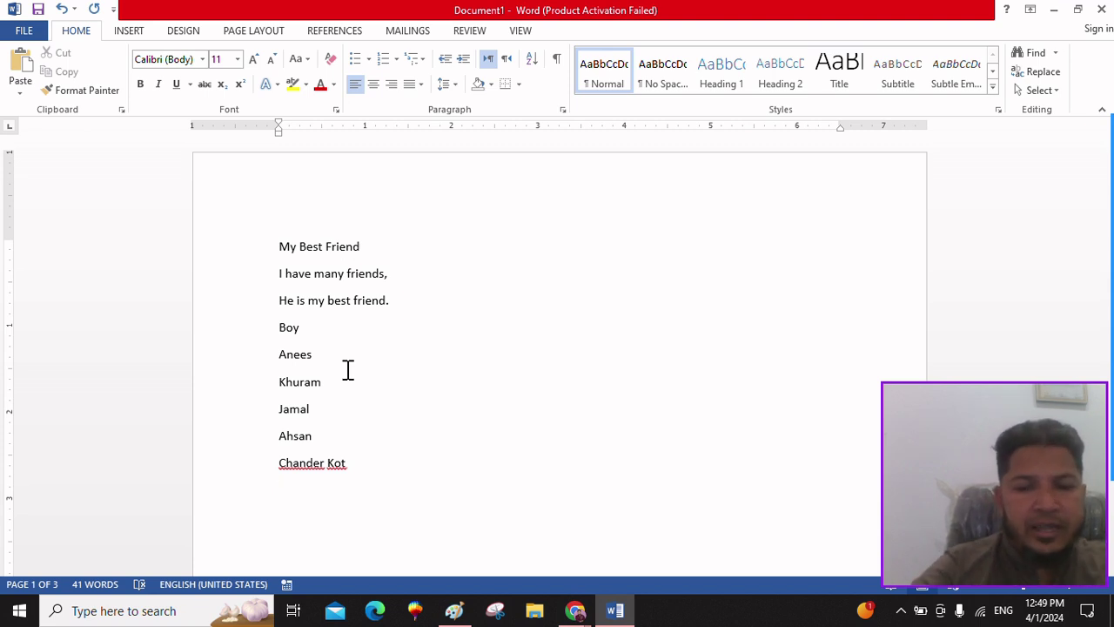
Spell-check with F7, adding both flagged words of the last name to the dictionary, then start a new line
key(F7)
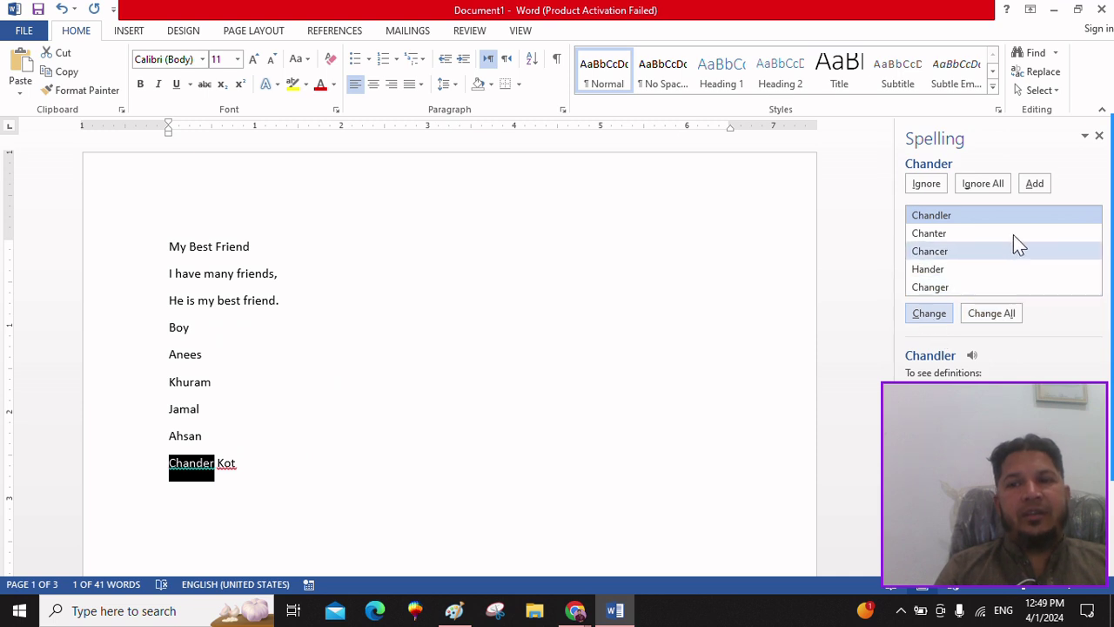
click(1040, 190)
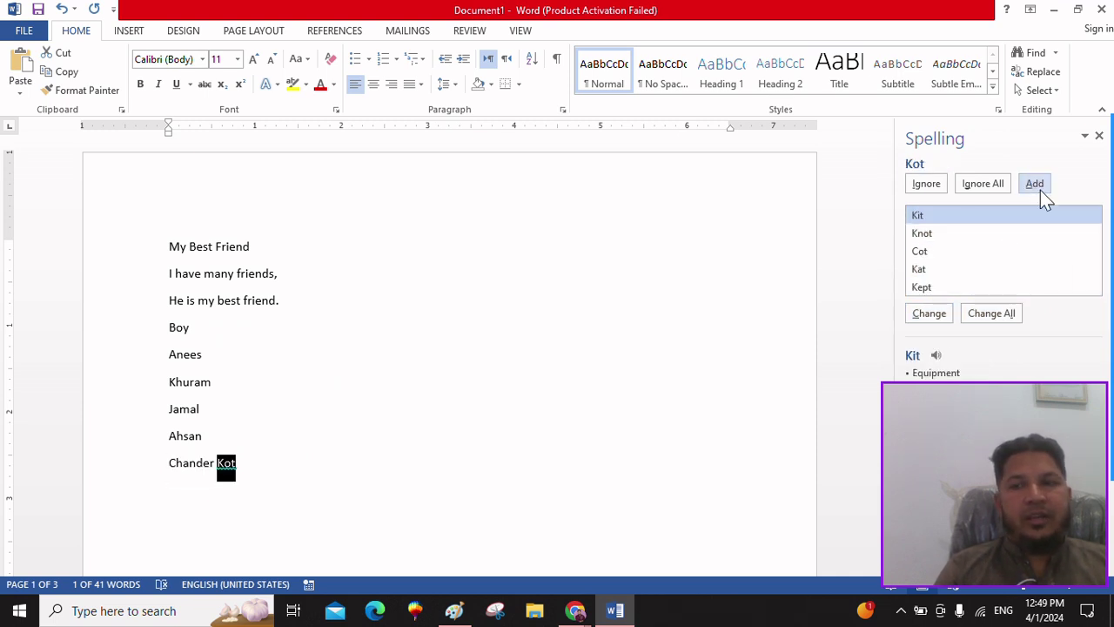
click(1040, 190)
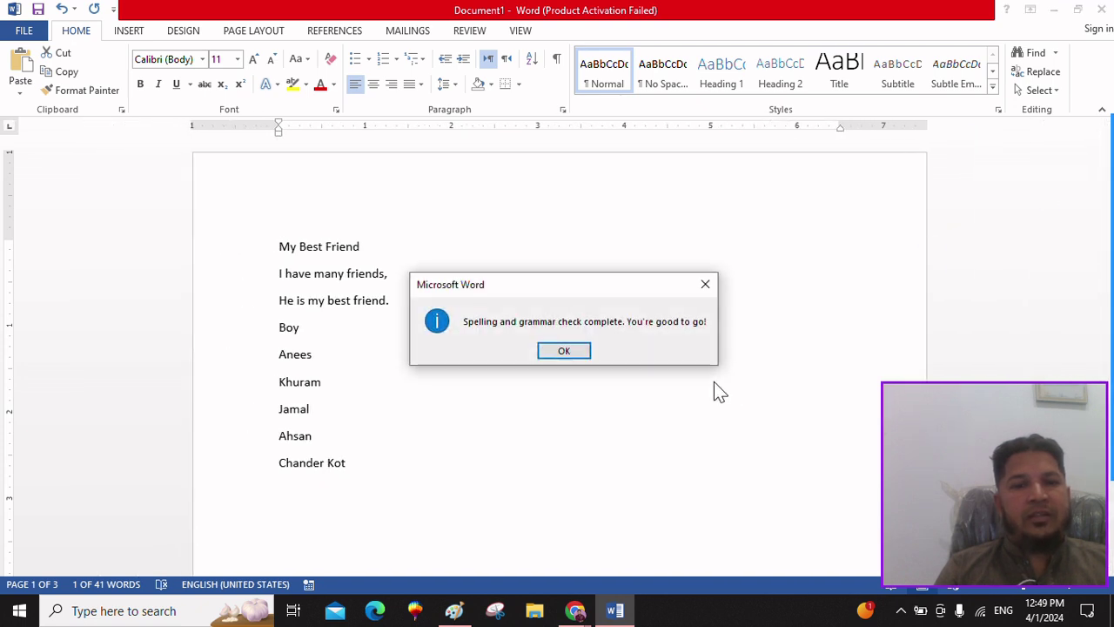
click(552, 351)
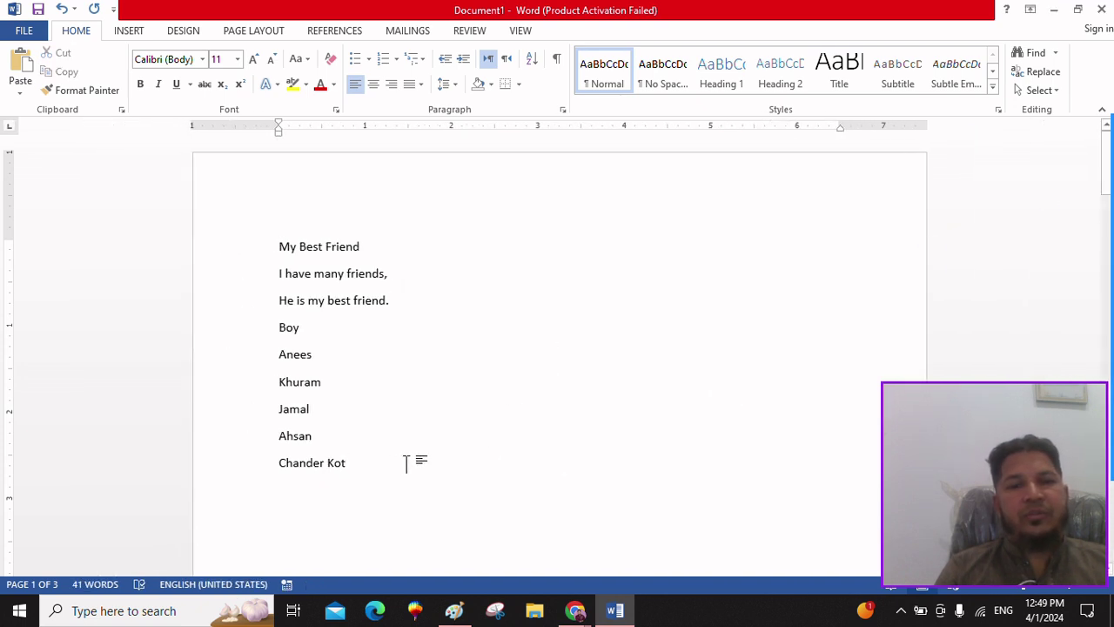
key(Return)
text(A)
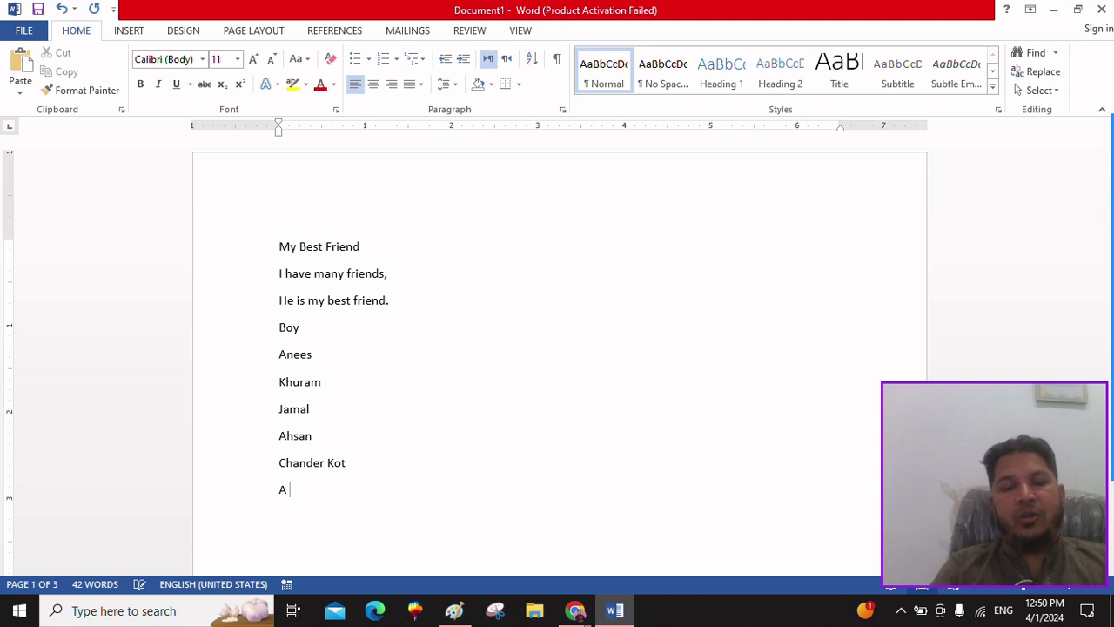
Finish the sentence 'A quick brown fox jumps over the lazy dog.' and correct 'jums' to 'jumps'
text(qui)
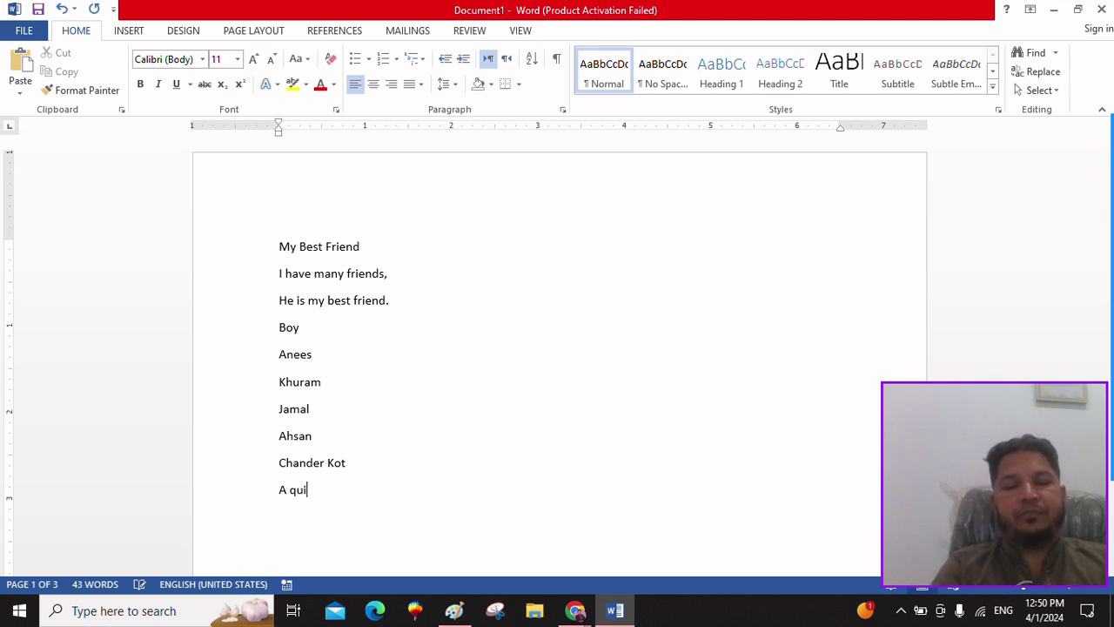
text(ck brown fox ju)
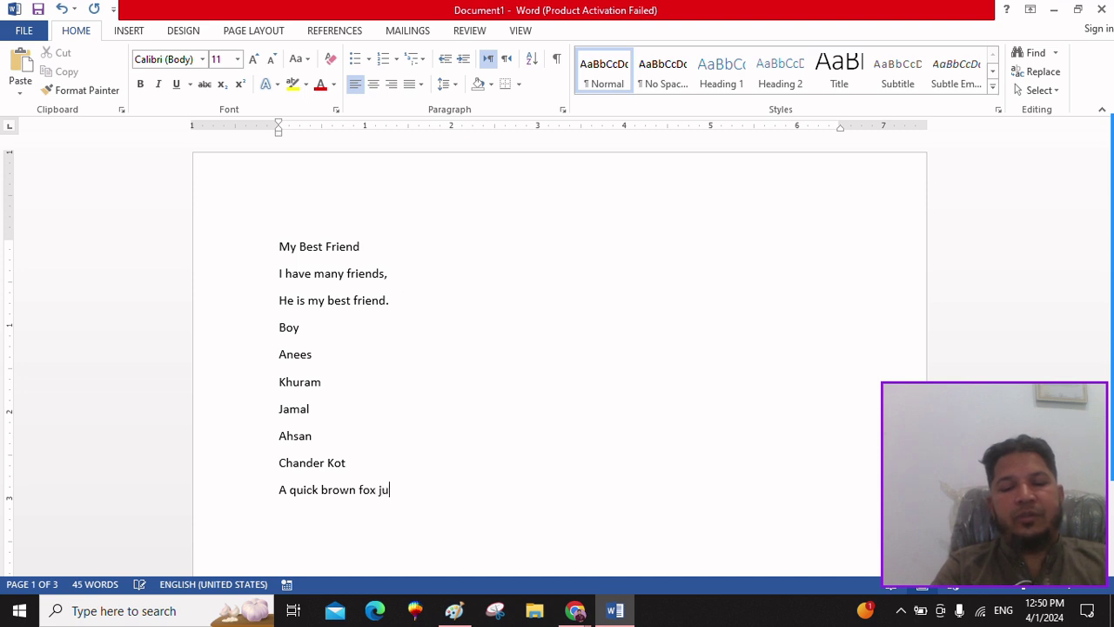
text(ms ov)
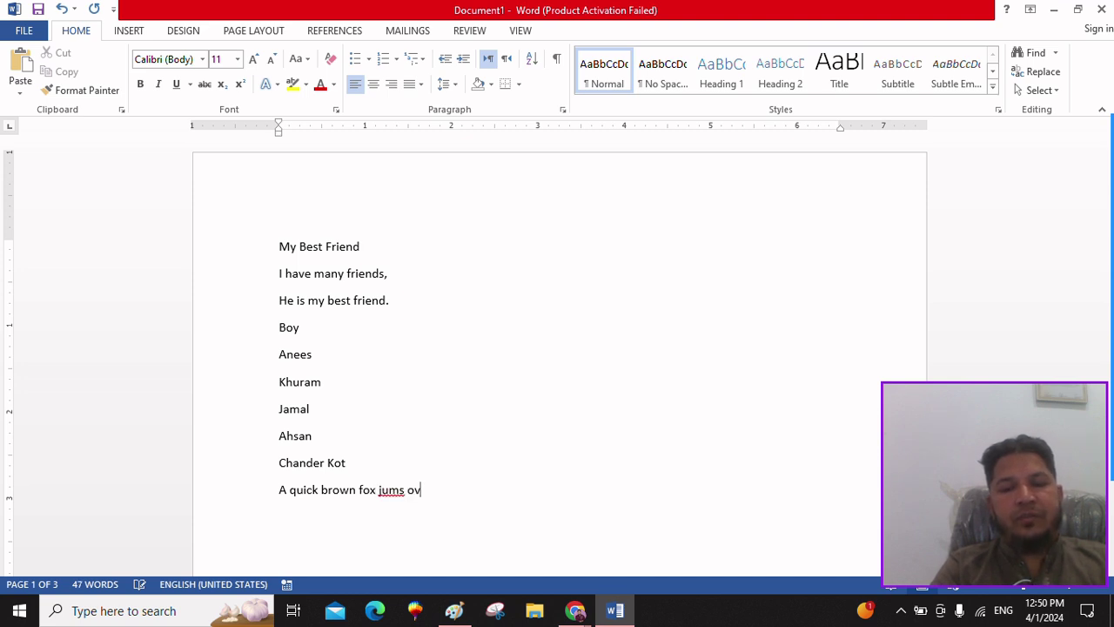
text(er the)
text(lazy )
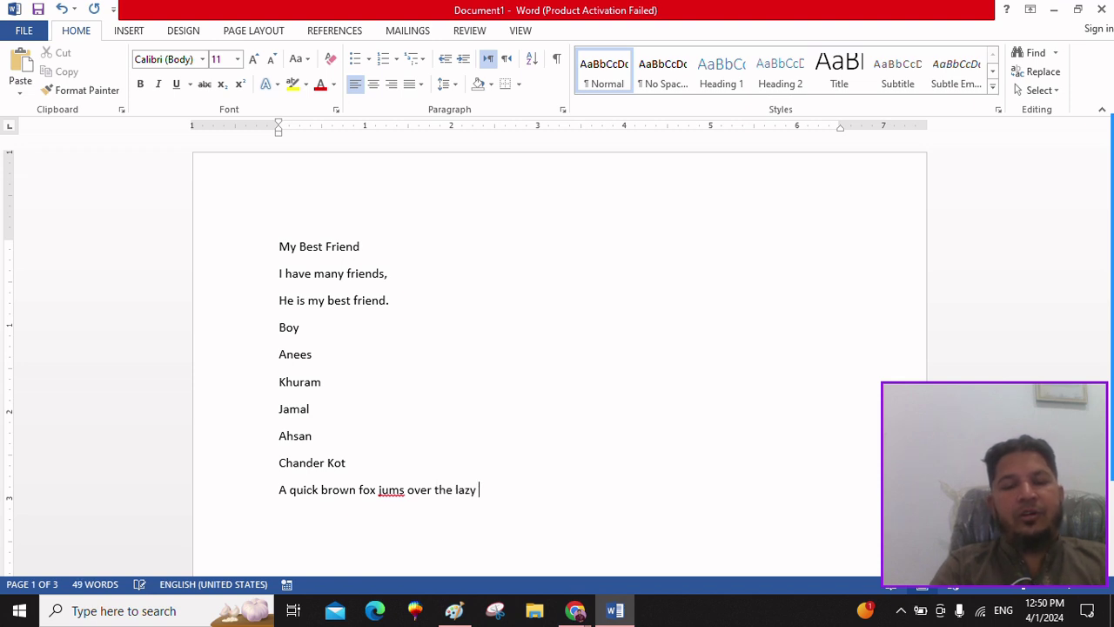
text(g.)
key(Return)
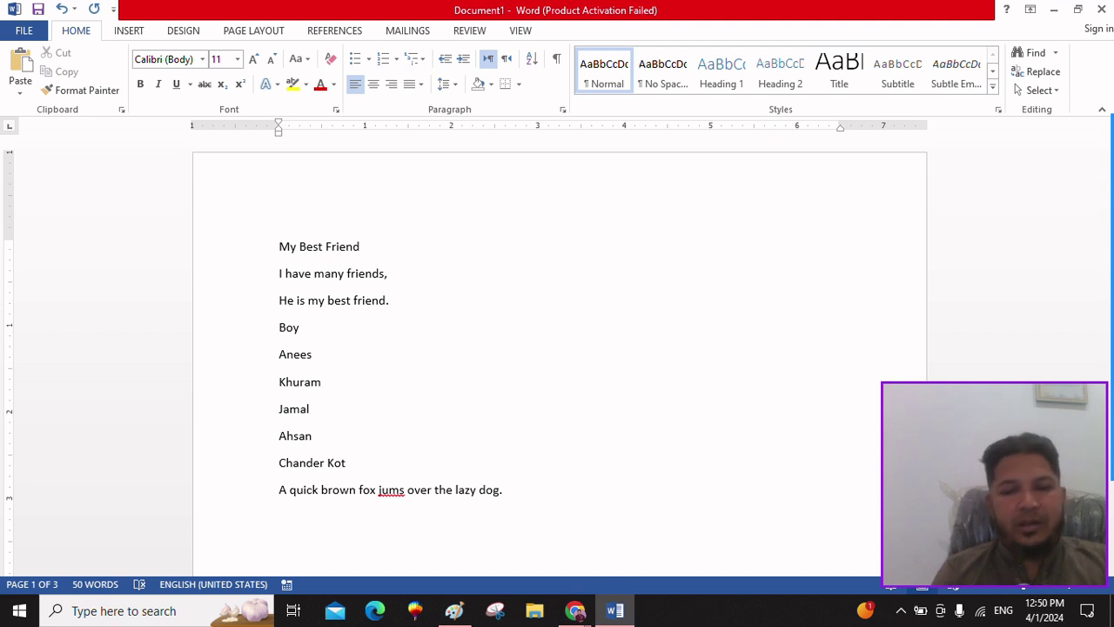
key(F7)
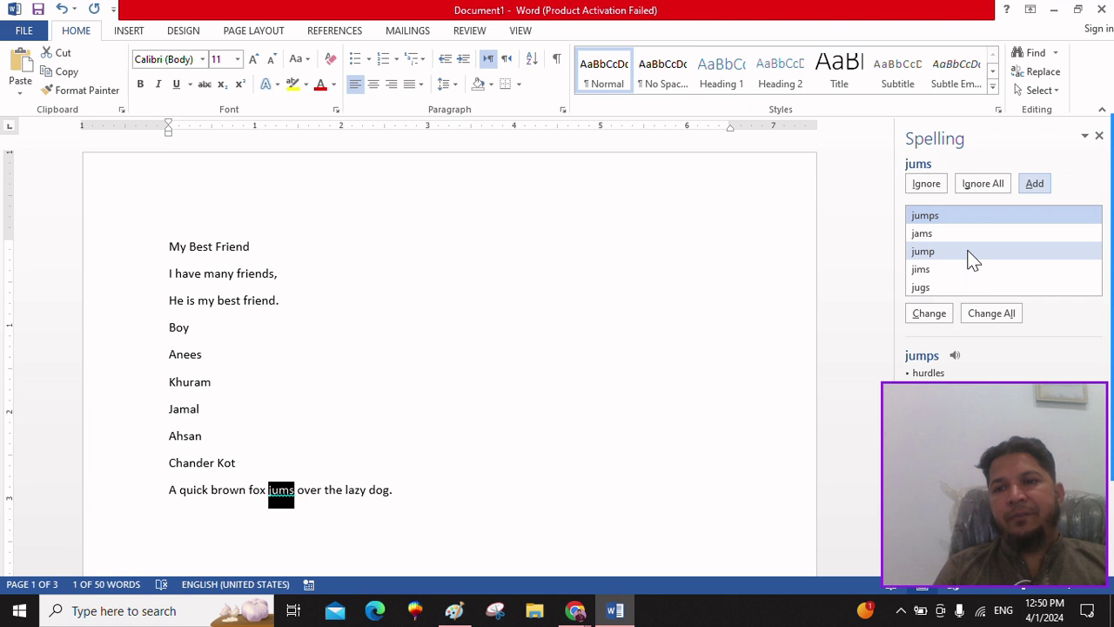
click(940, 316)
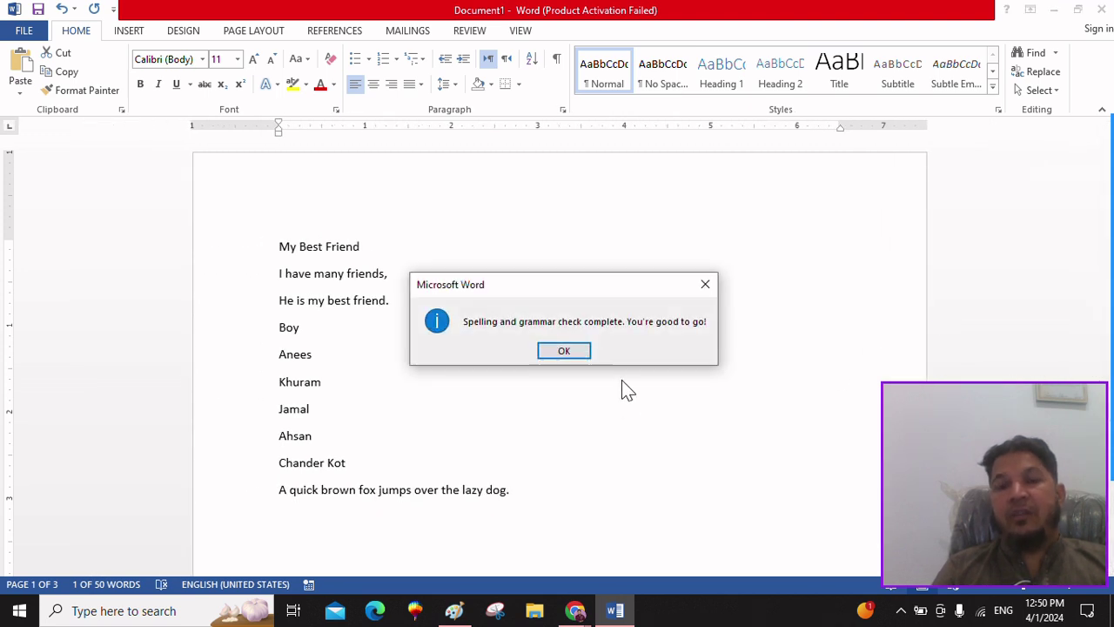
click(563, 351)
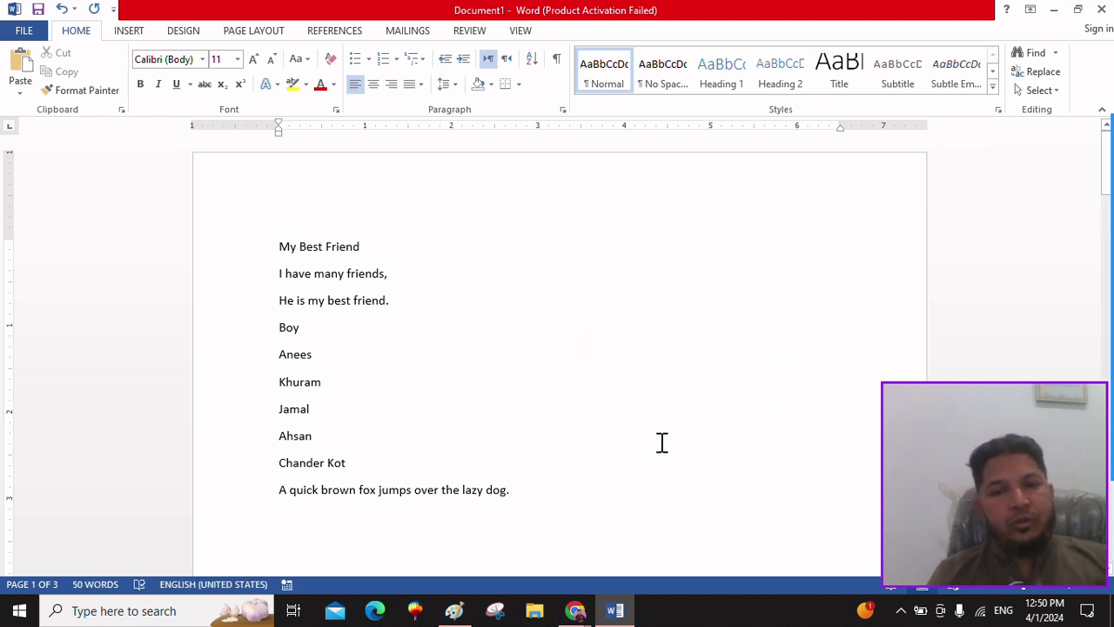
Select the fox sentence and grow its font size up to 16 pt
key(Return)
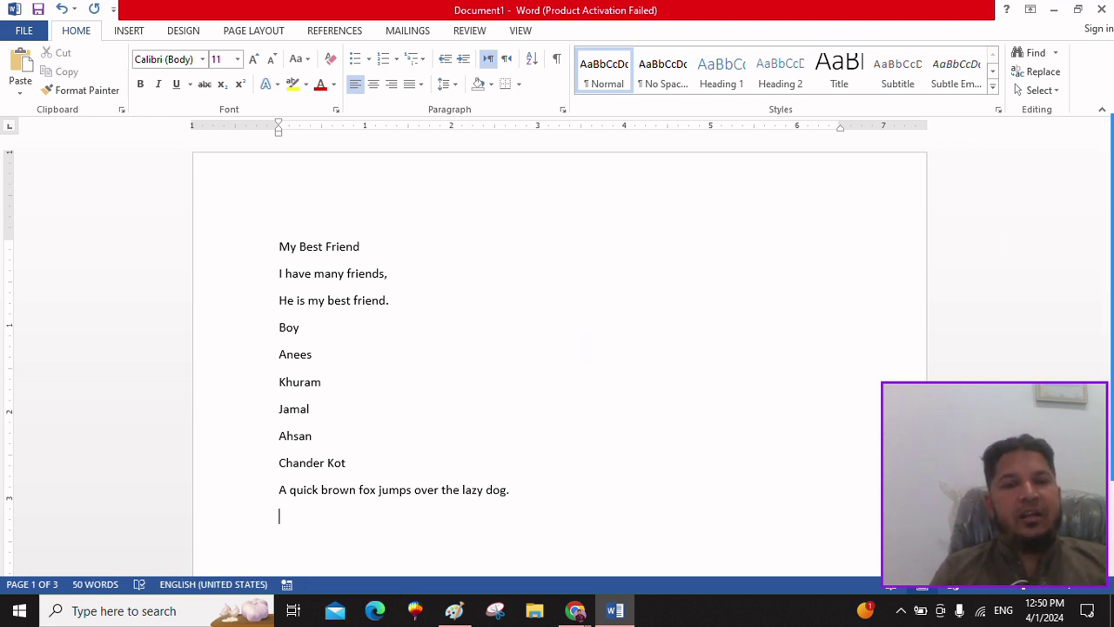
drag(510, 492, 263, 498)
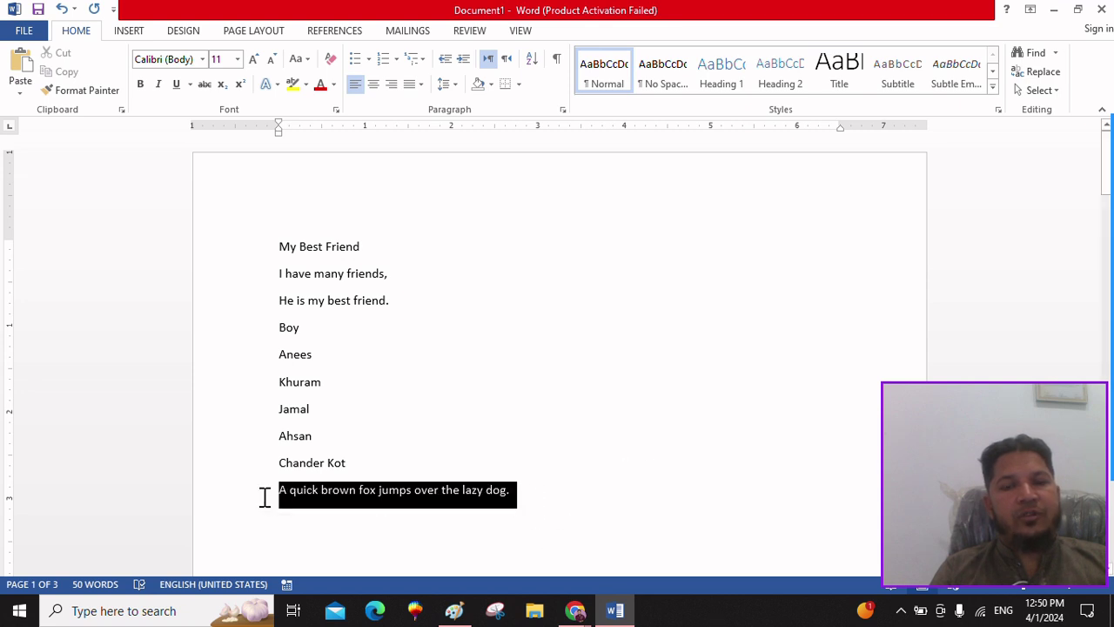
click(251, 61)
click(251, 60)
click(250, 60)
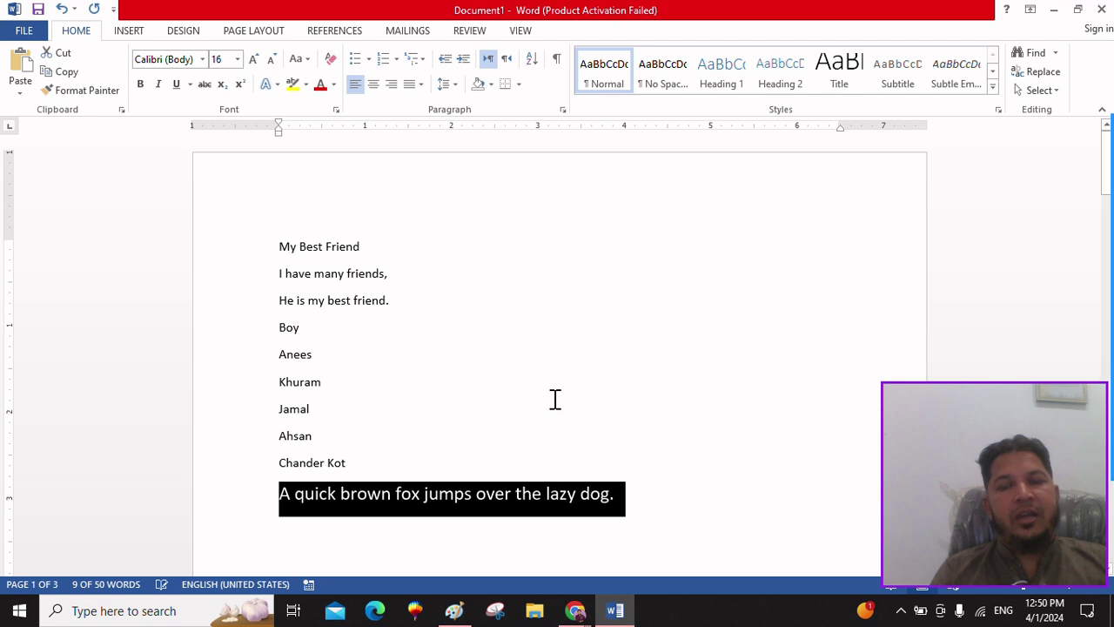
click(715, 488)
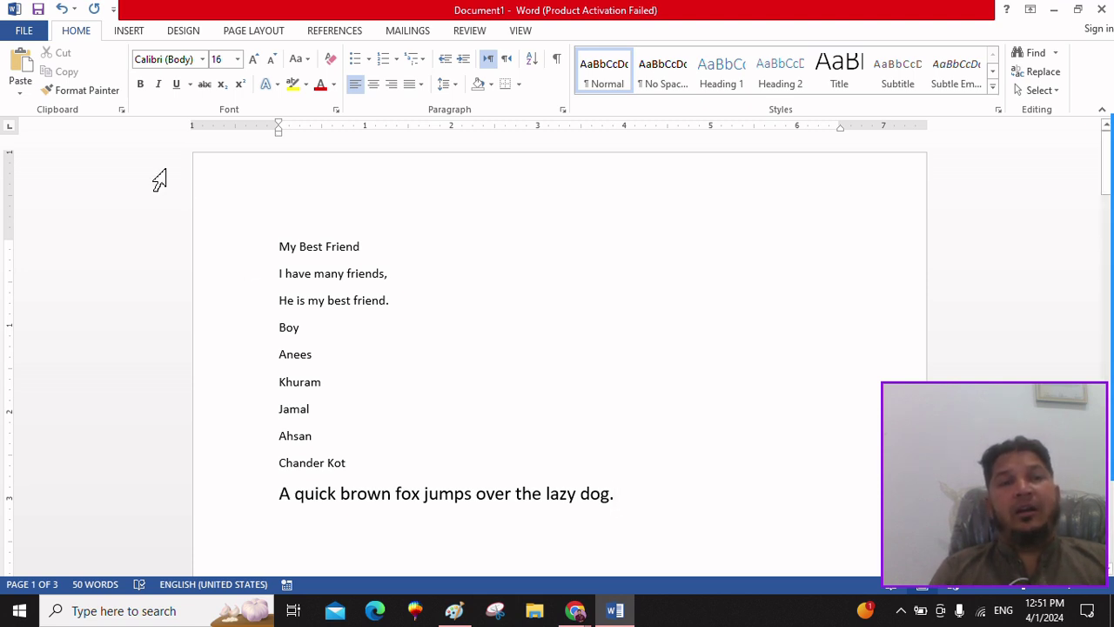
Save the document to the Desktop as 'My Best Friend' through File > Save As
click(23, 31)
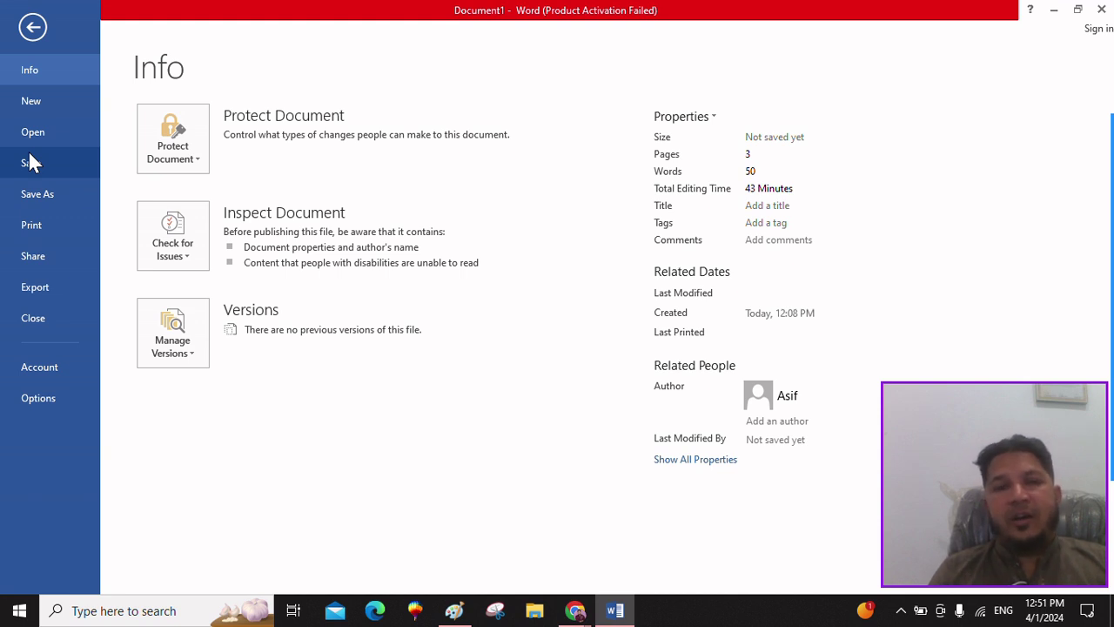
click(50, 192)
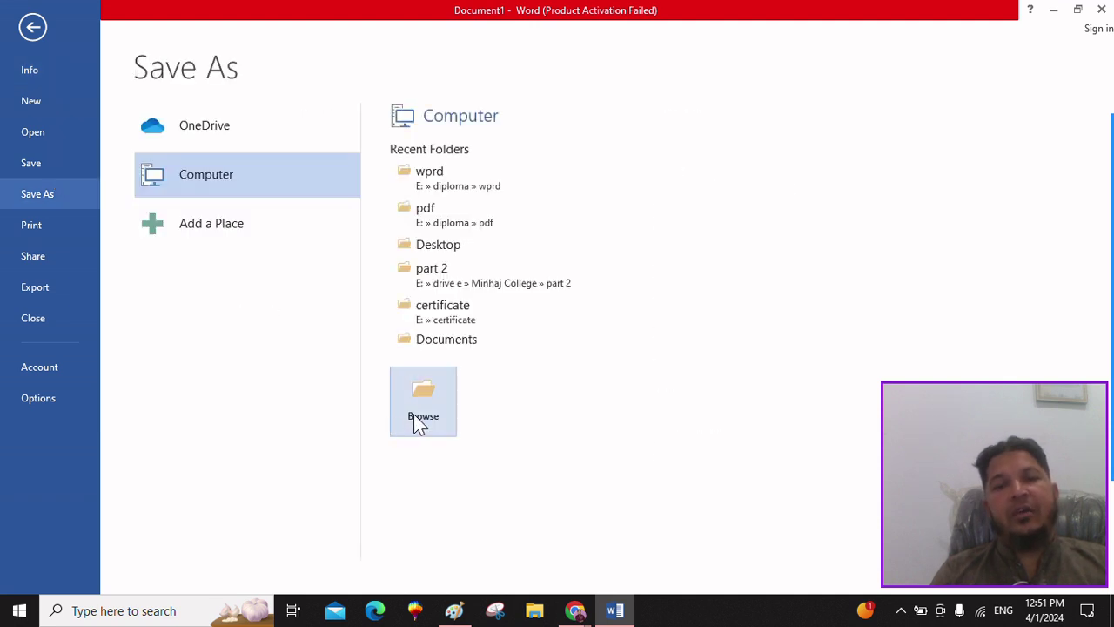
click(413, 414)
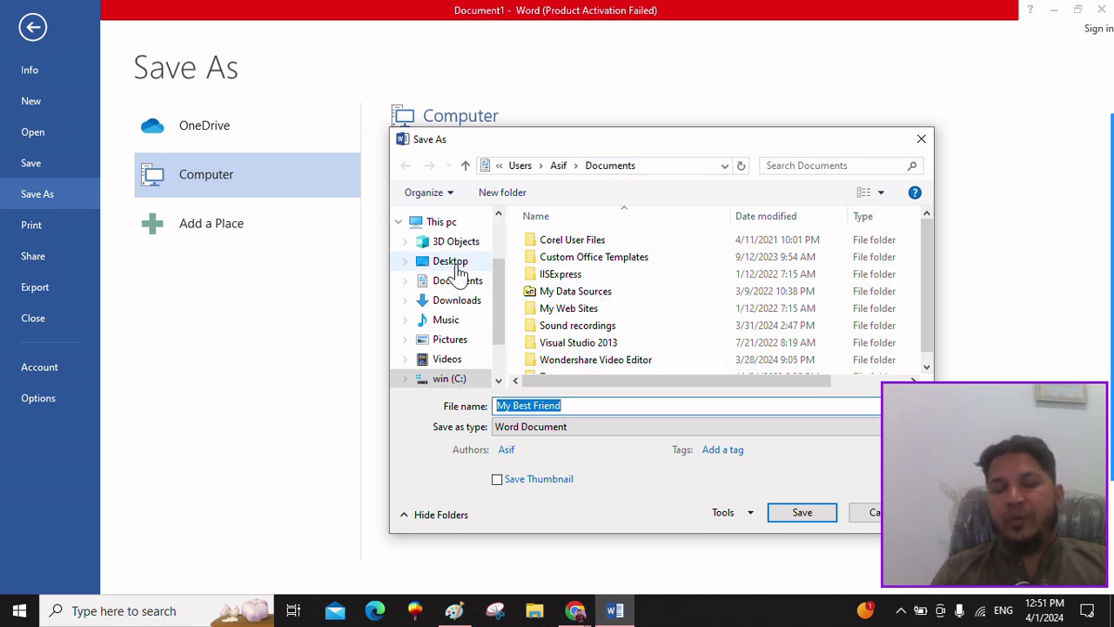
click(454, 263)
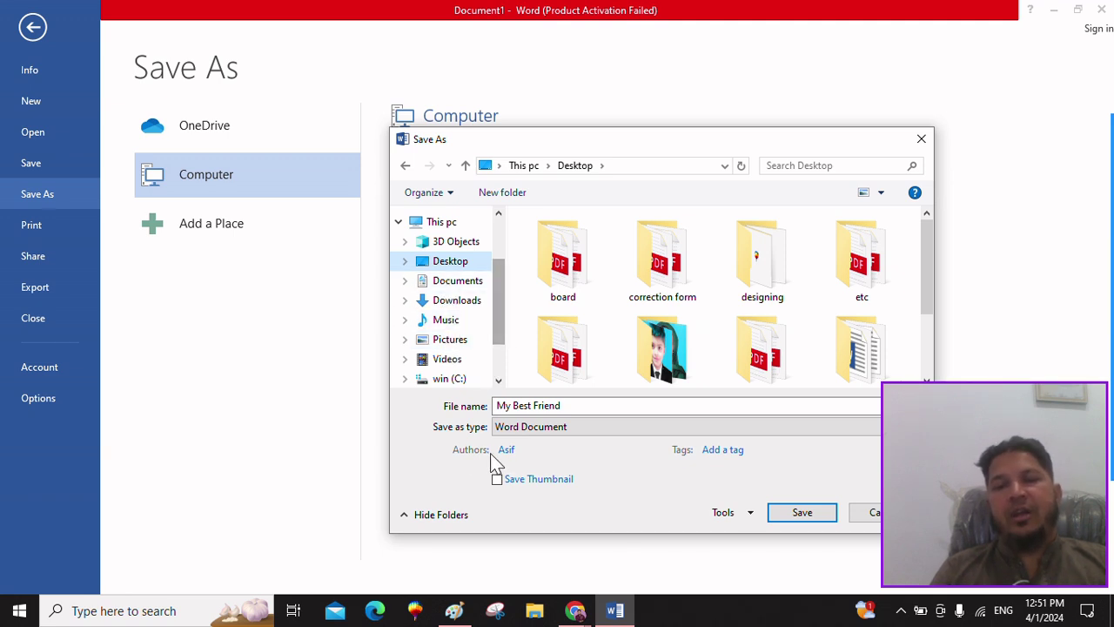
click(589, 405)
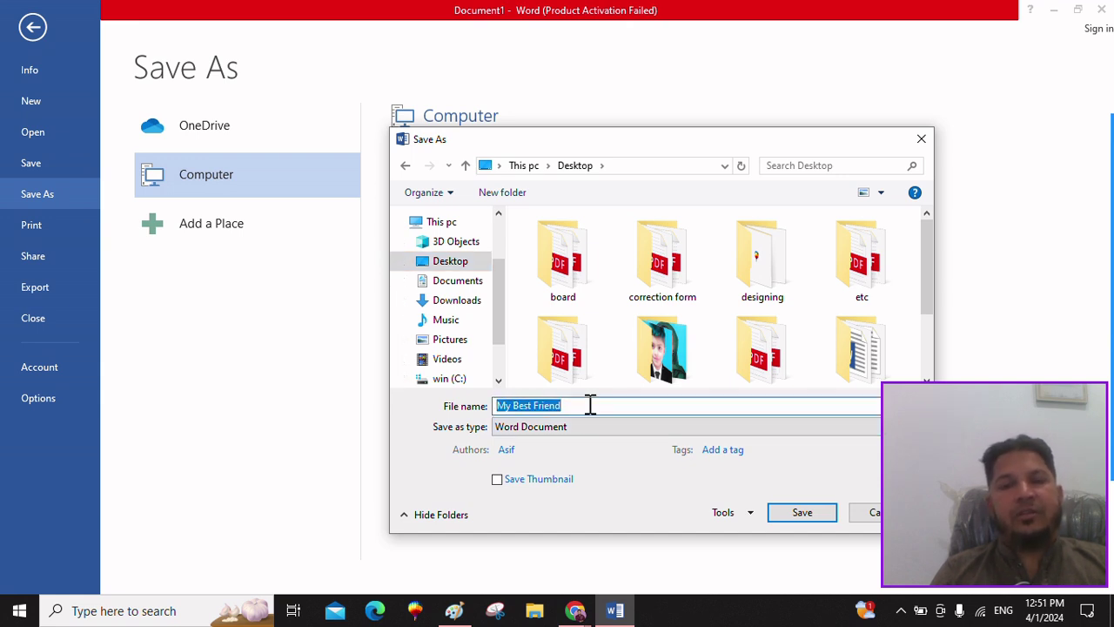
click(796, 515)
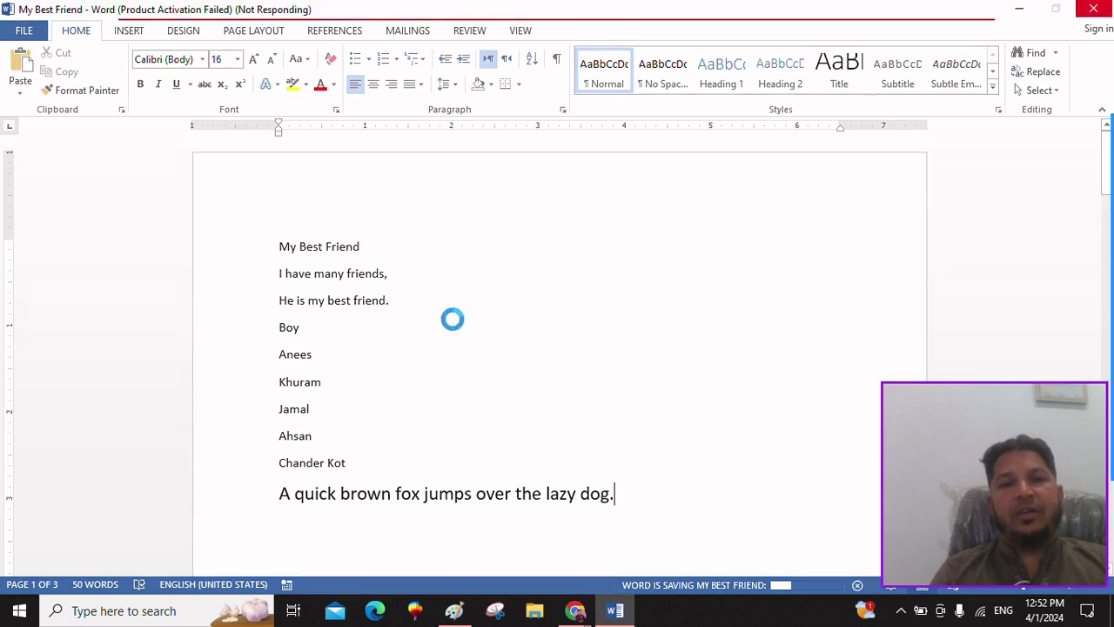
click(336, 353)
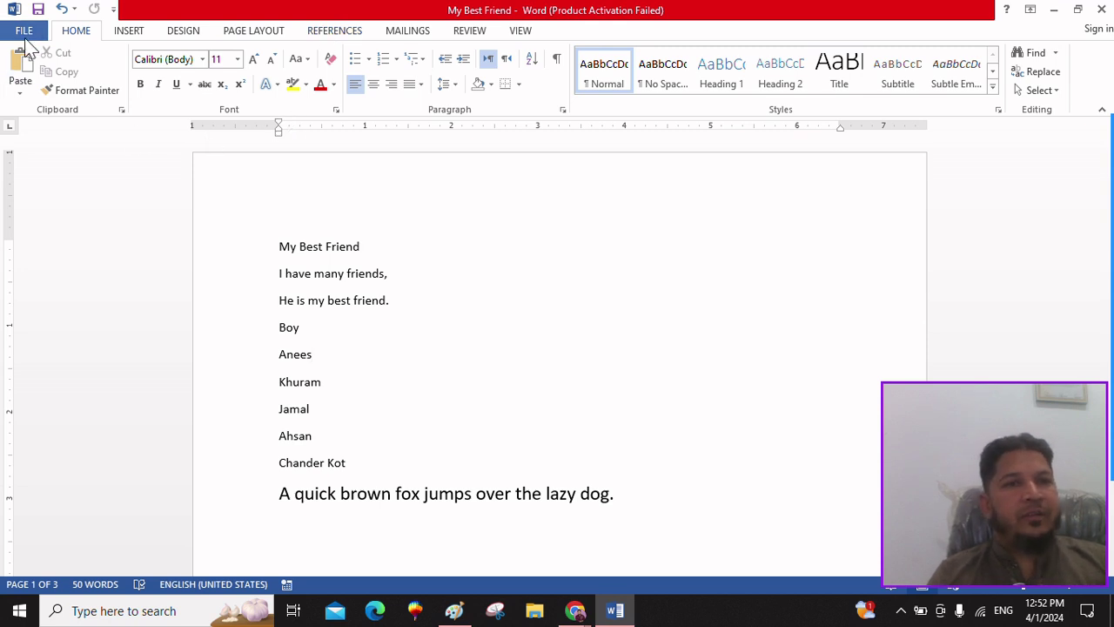
Close My Best Friend and reopen it from the Recent Documents list
click(25, 31)
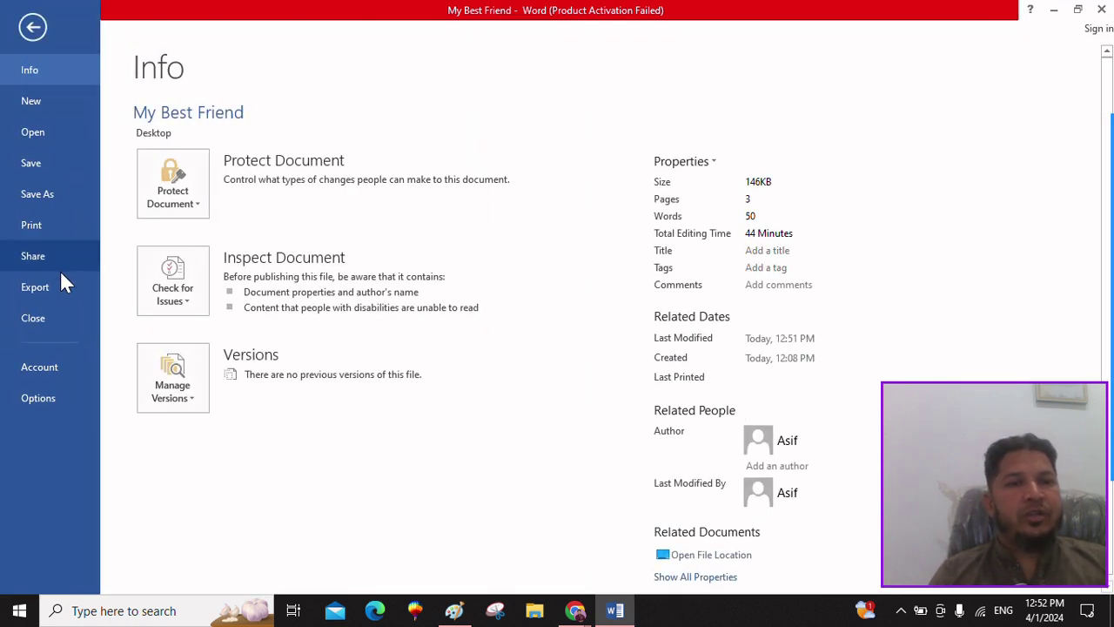
key(Escape)
key(F7)
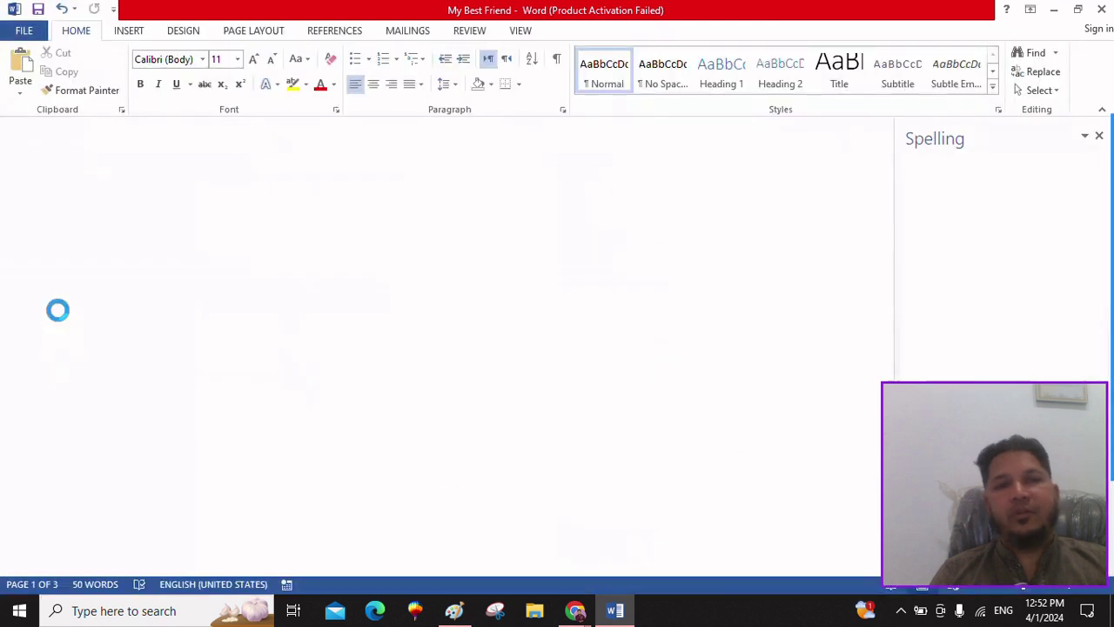
click(19, 31)
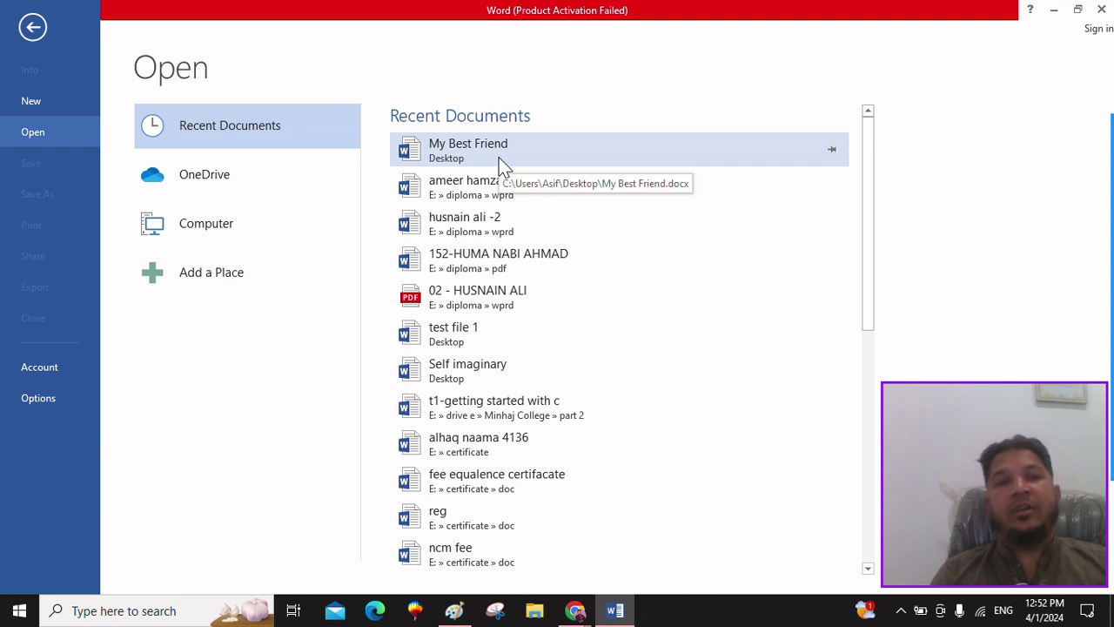
click(502, 165)
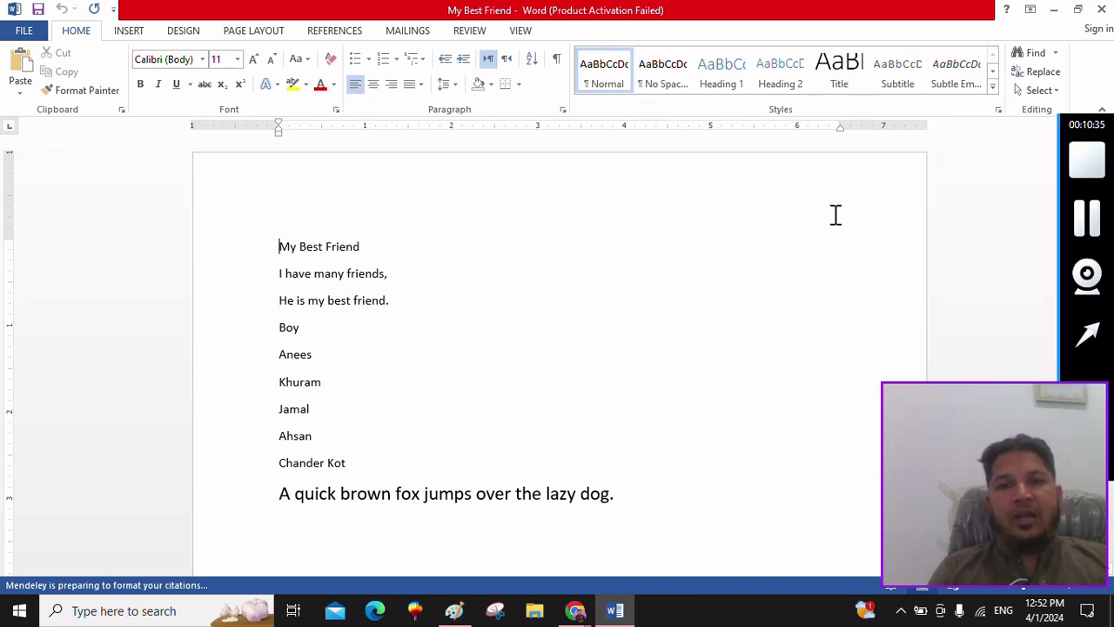
Add three empty lines below the fox sentence, continuing onto page 2
click(371, 526)
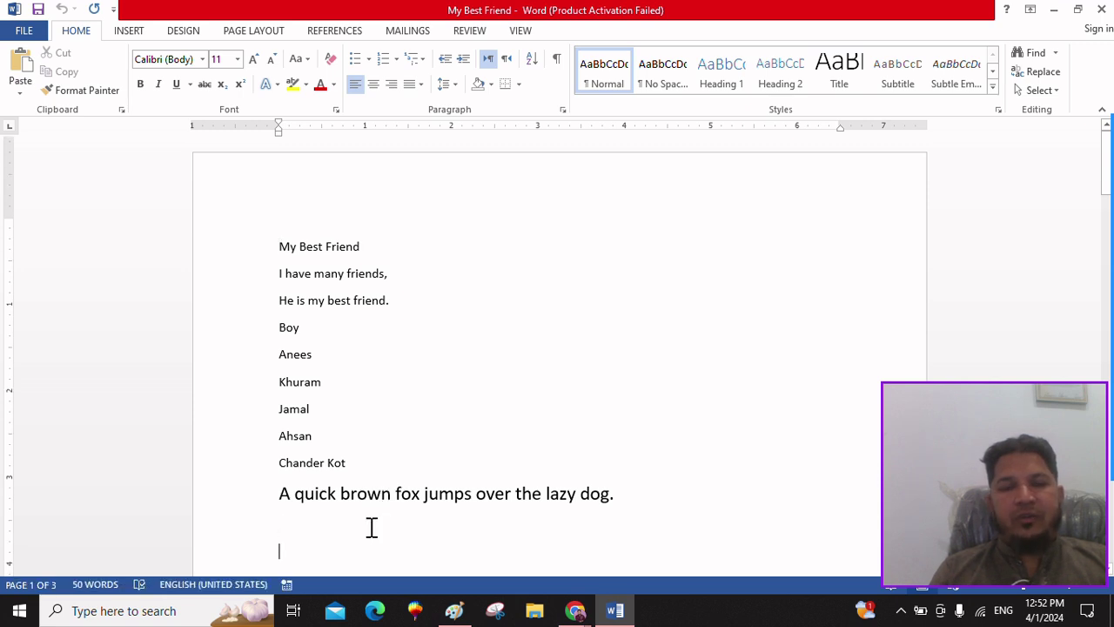
key(Return)
key(Return)
key(Return)
key(Return)
key(Return)
key(Return)
key(Return)
key(Return)
key(Return)
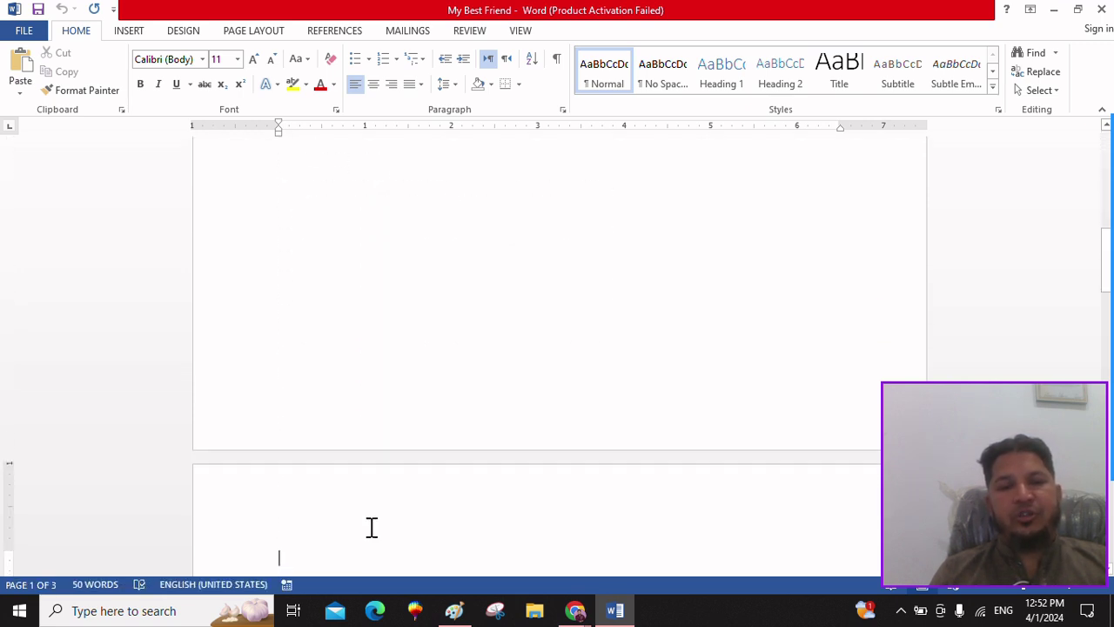
key(Return)
key(Return)
key(Return)
key(Return)
key(Return)
key(Return)
key(Return)
key(Return)
key(Return)
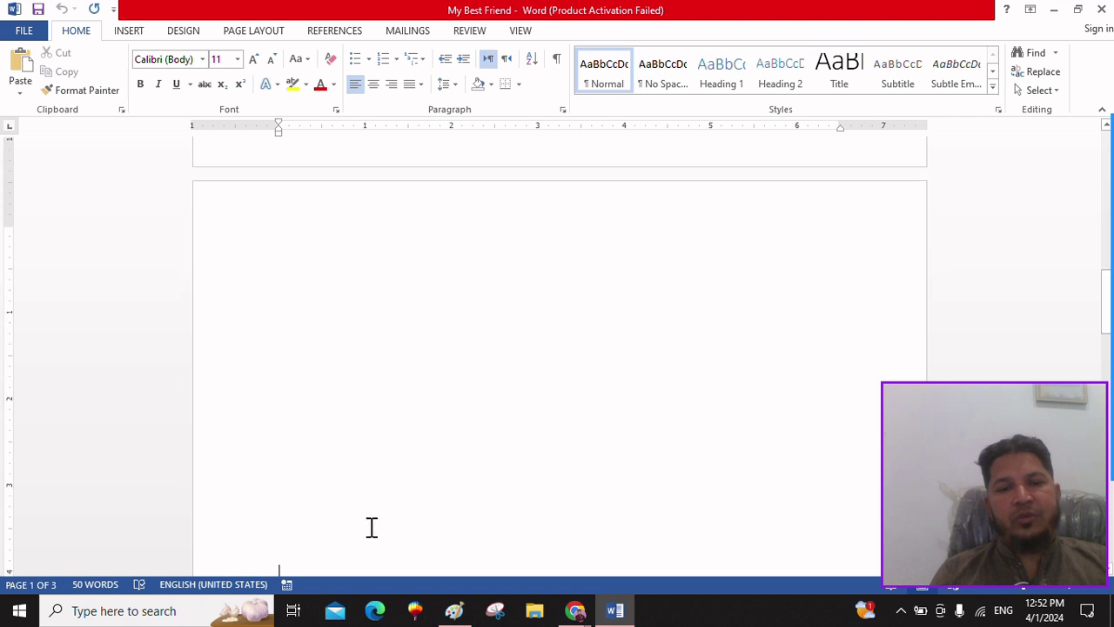
key(Return)
key(Return)
key(Return)
key(Return)
key(Return)
key(Return)
key(Return)
key(Return)
key(Return)
Place the insertion point after the word Save in the shortcut list
scroll(370, 528, up, 2)
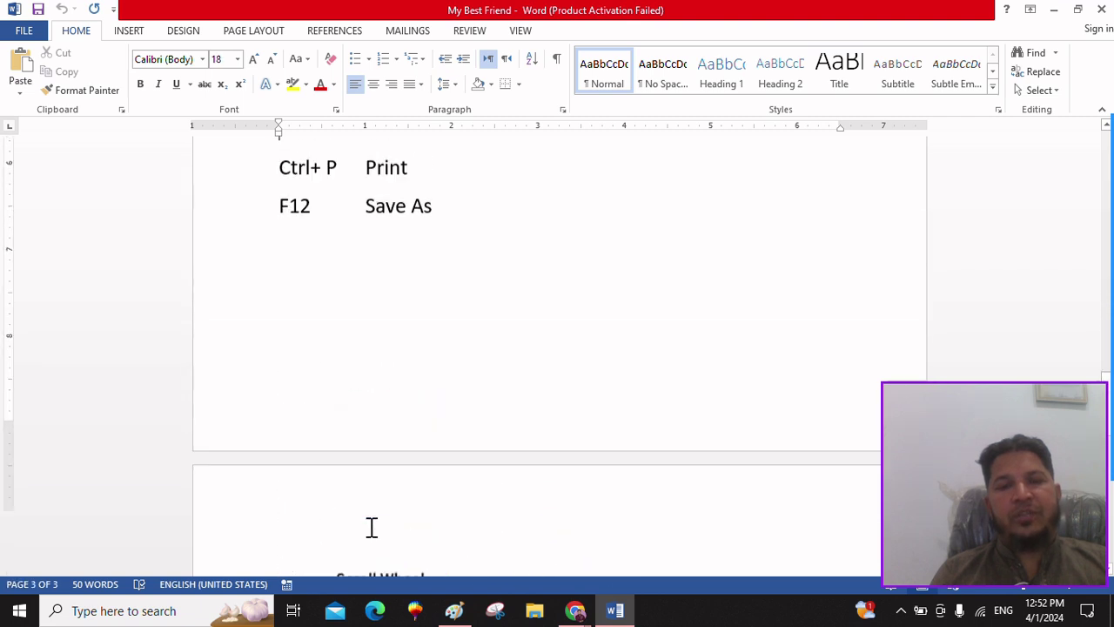
scroll(370, 528, up, 1)
scroll(369, 528, up, 1)
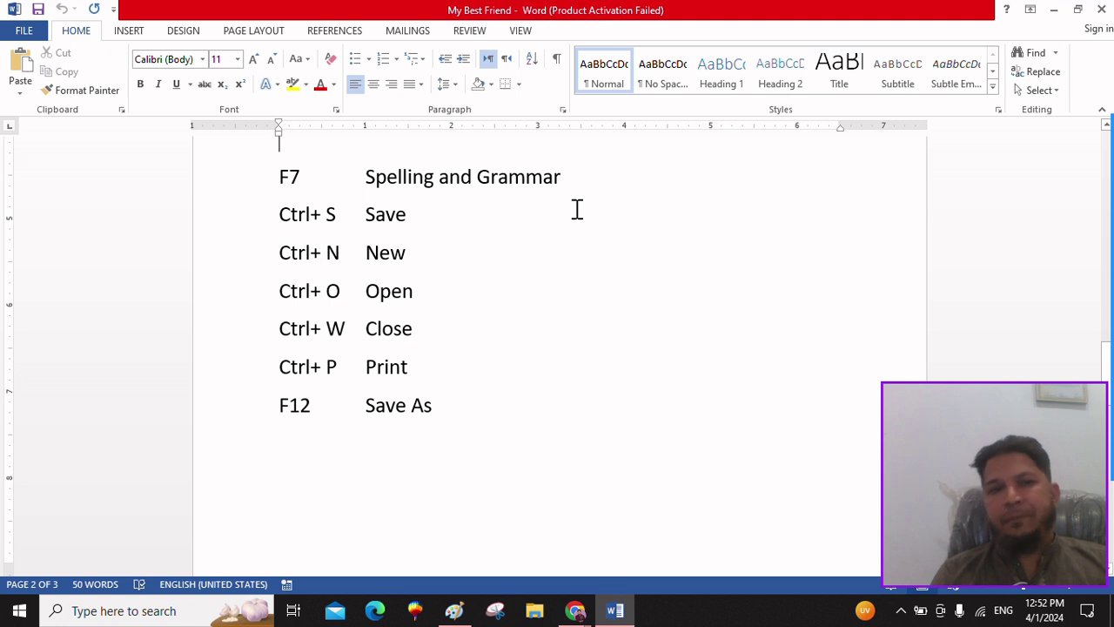
click(470, 217)
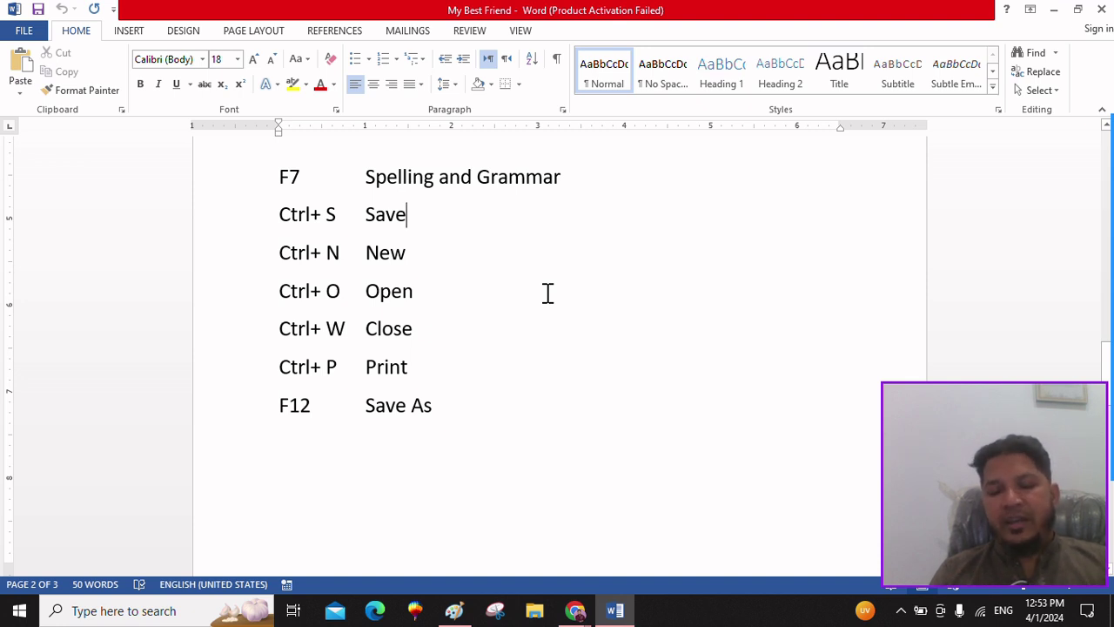
key(ctrl+n)
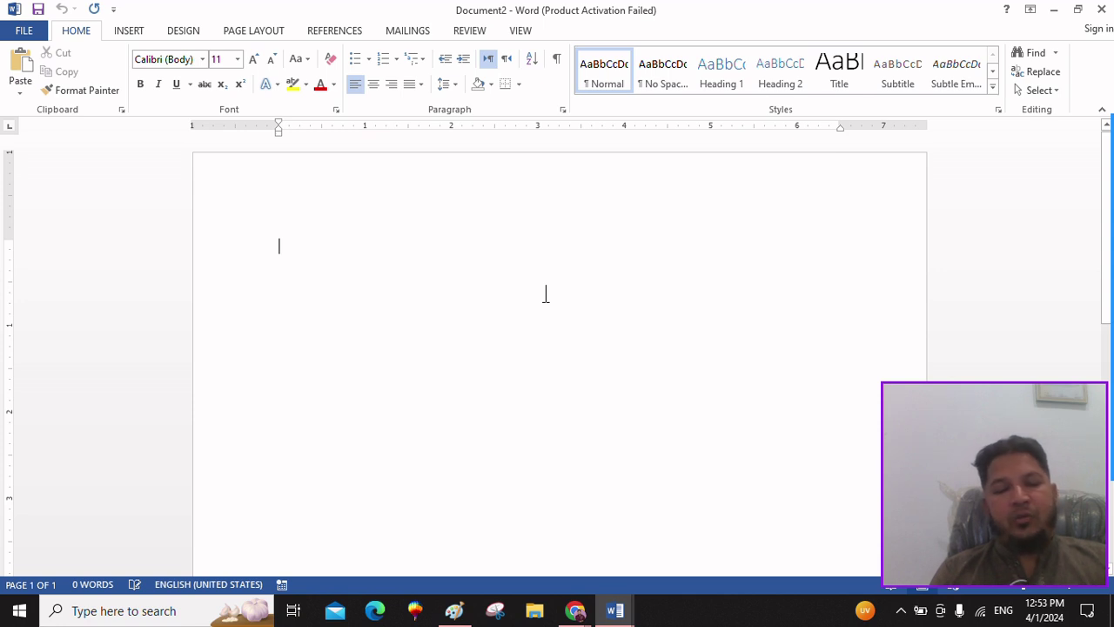
key(ctrl+w)
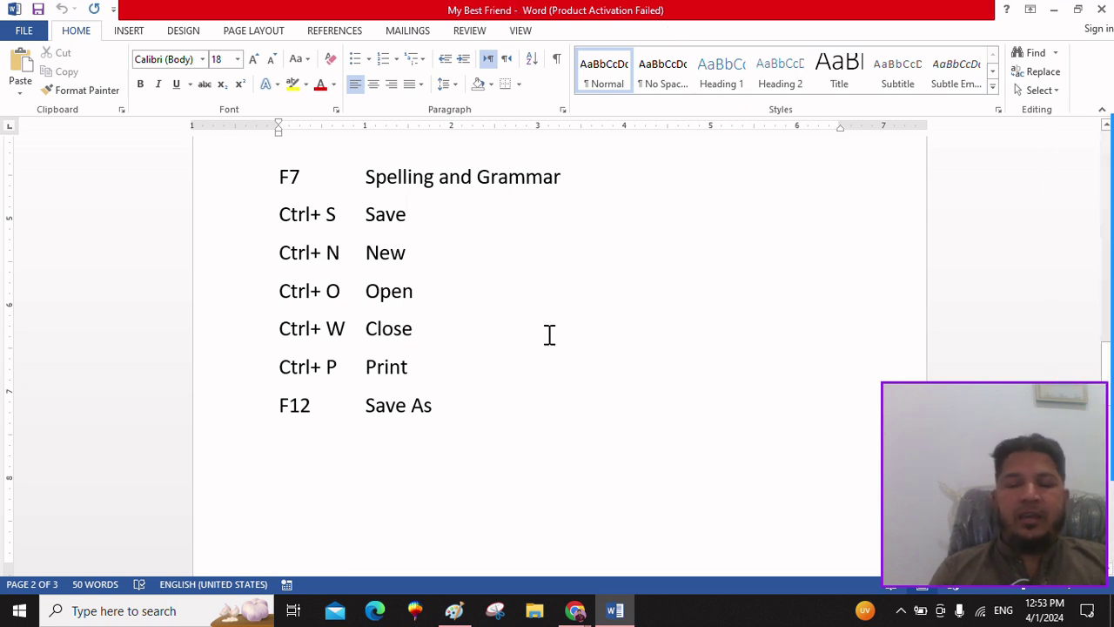
Select the Anees and Khuram lines below Boy and delete them
scroll(549, 335, up, 5)
scroll(549, 335, up, 5)
scroll(549, 335, up, 3)
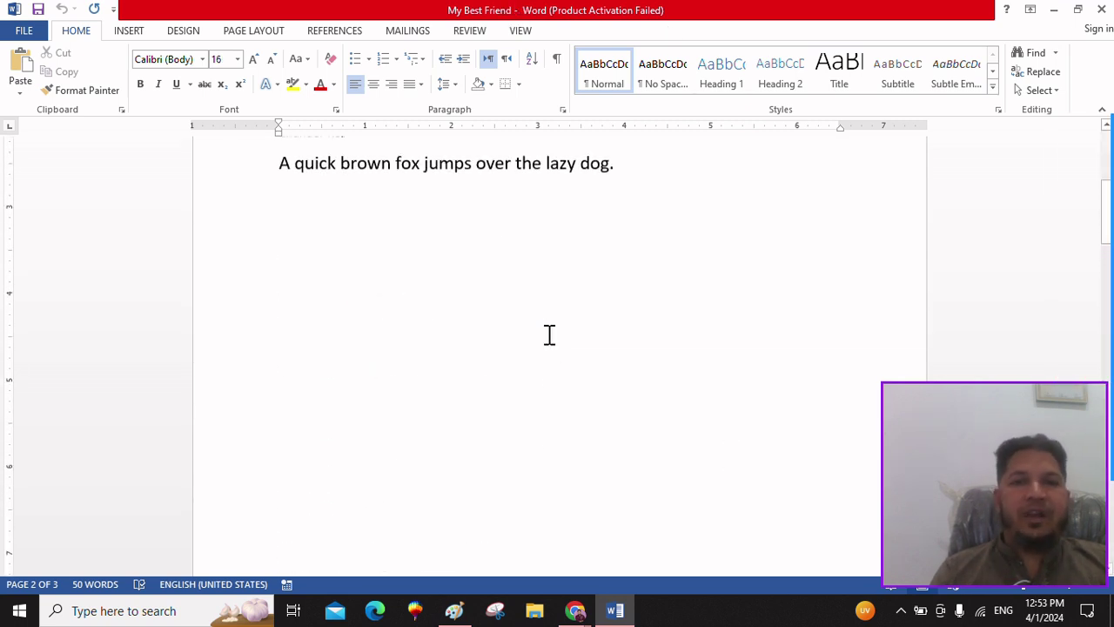
key(Up)
key(Up)
key(Up)
key(Down)
key(Down)
key(Up)
key(Up)
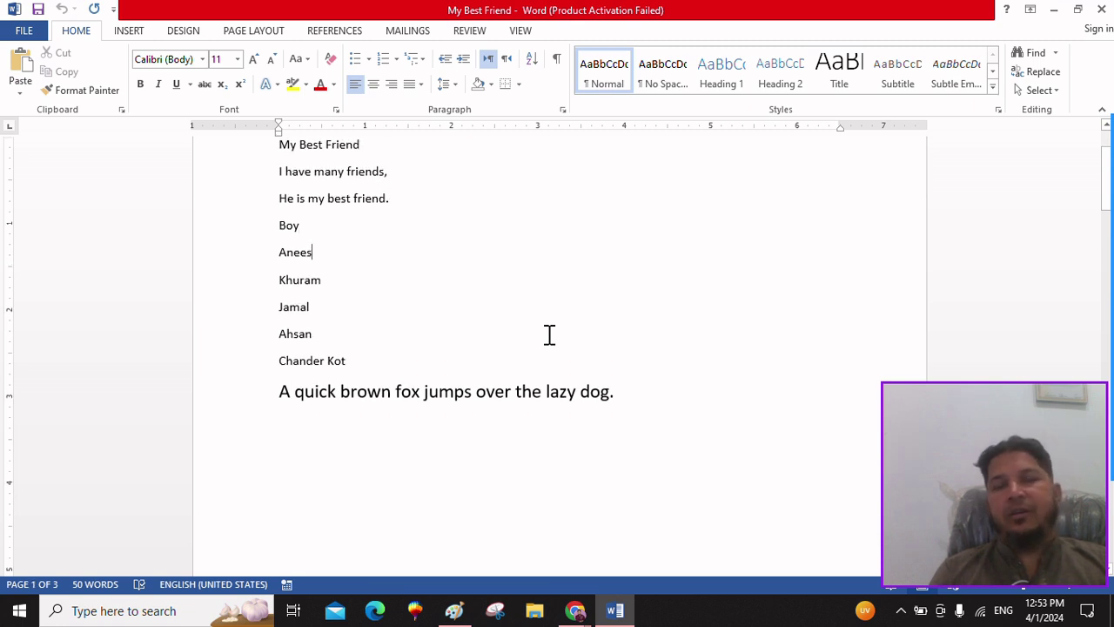
key(Down)
key(Down)
key(Down)
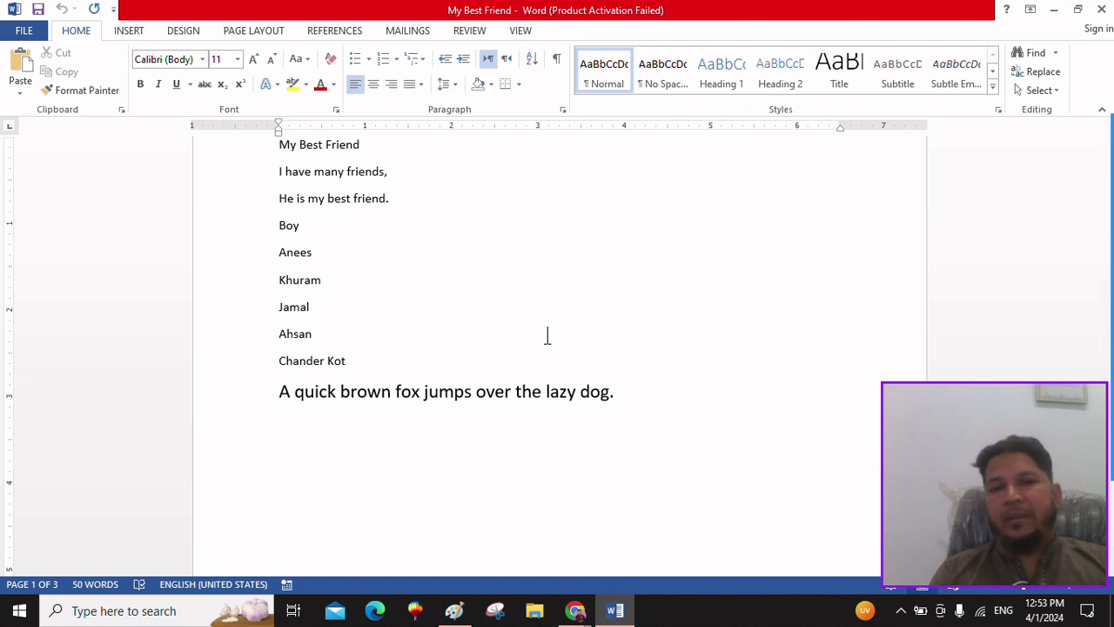
key(Down)
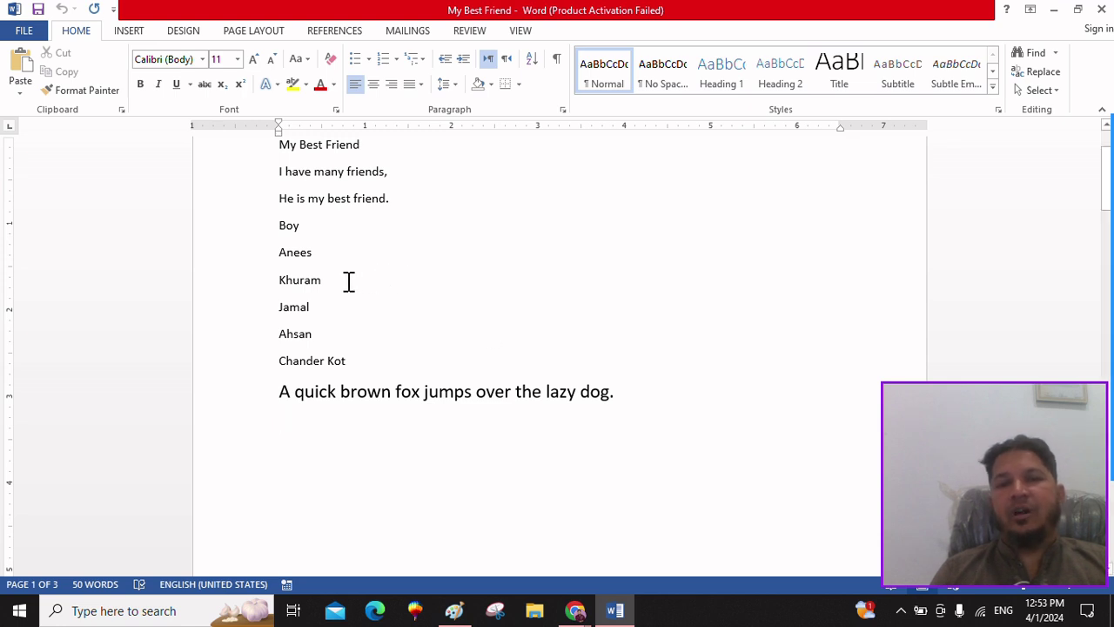
mouse_move(348, 281)
mouse_down()
mouse_move(281, 281)
mouse_move(264, 256)
mouse_up()
key(Delete)
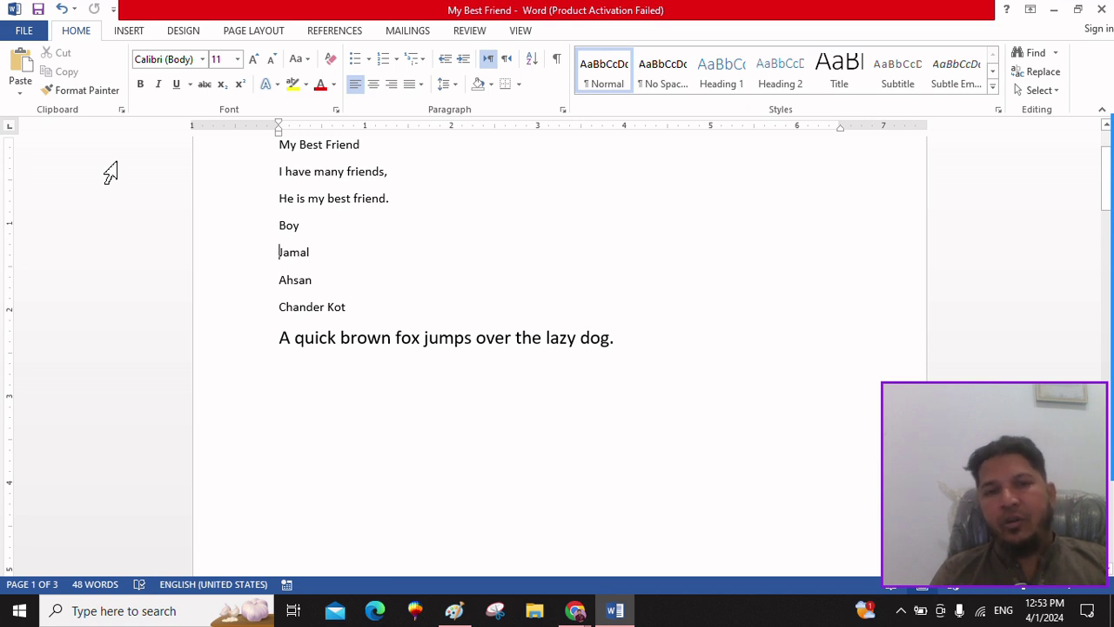
Save a copy of the document to the Desktop named 'ahmad file'
click(22, 37)
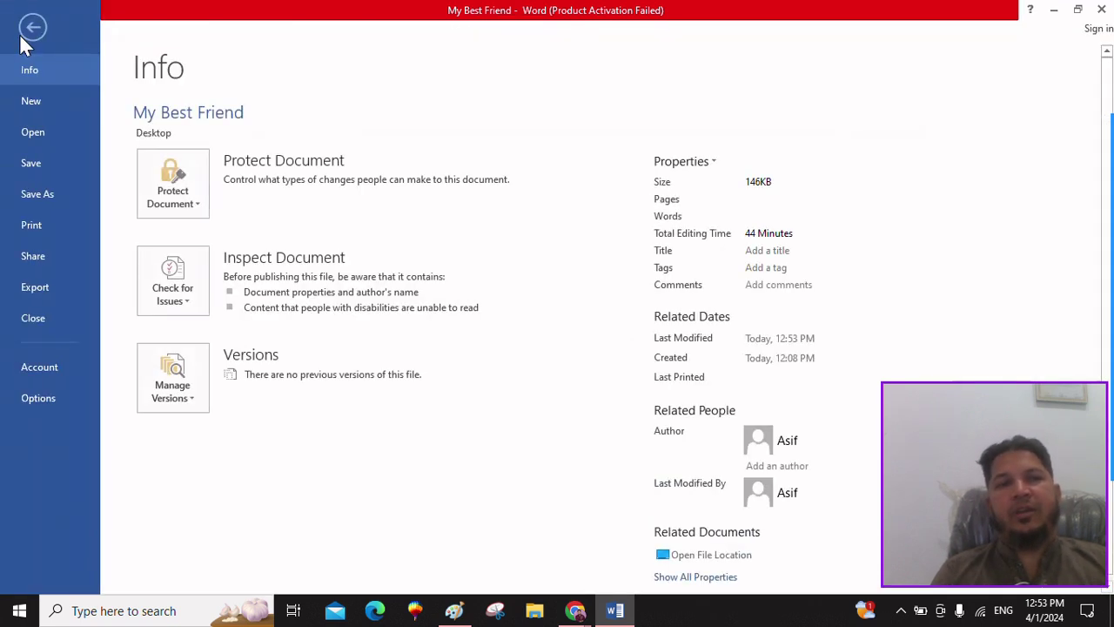
click(9, 199)
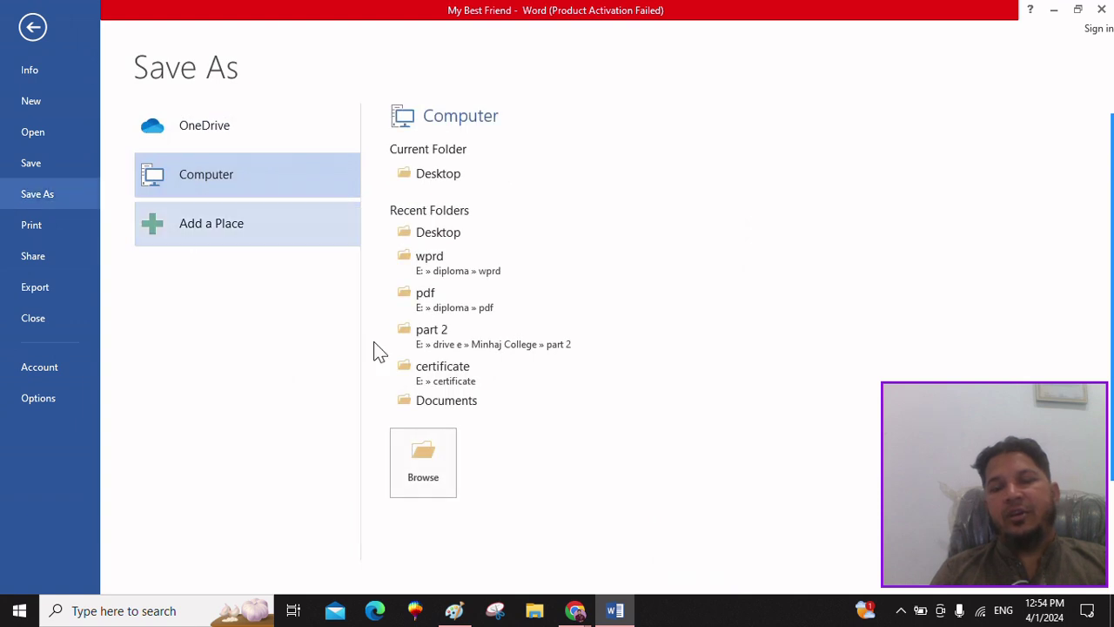
click(436, 466)
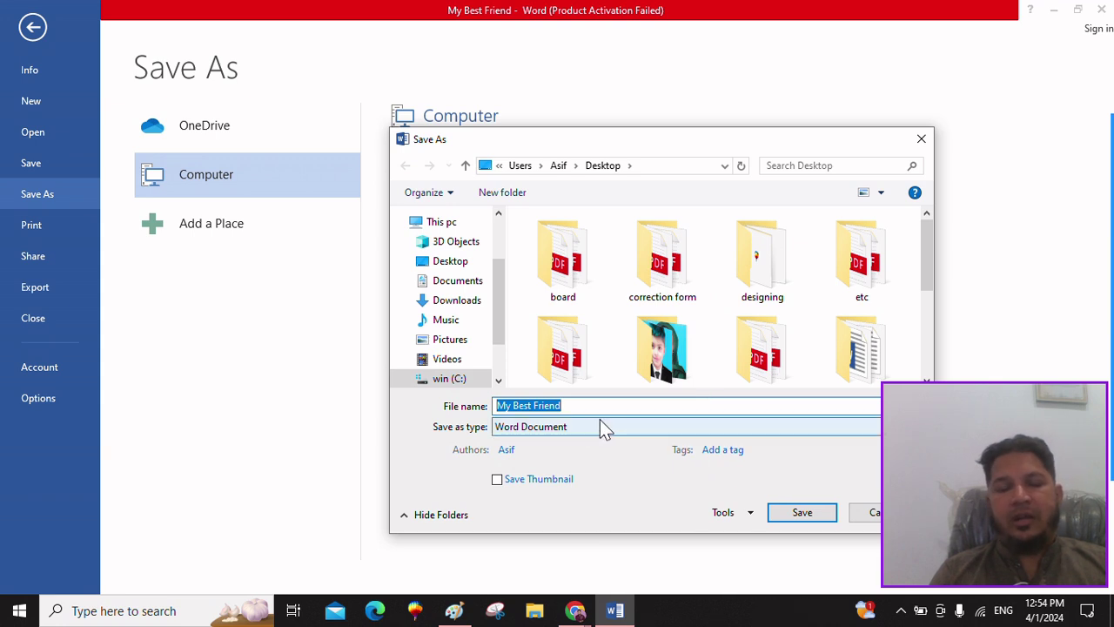
text(ahmad file)
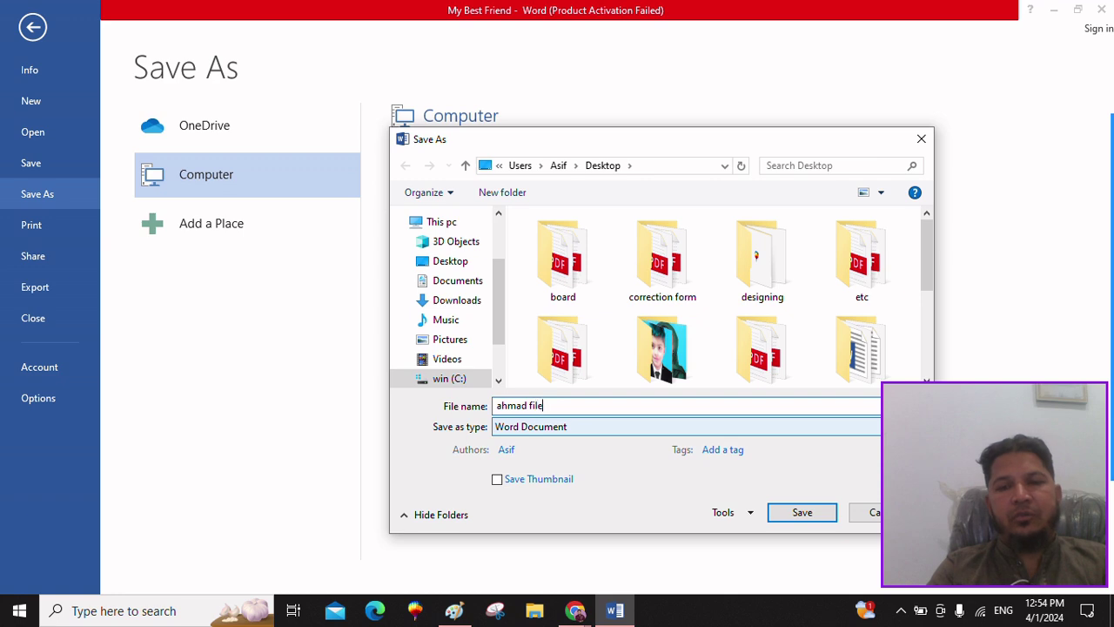
click(799, 512)
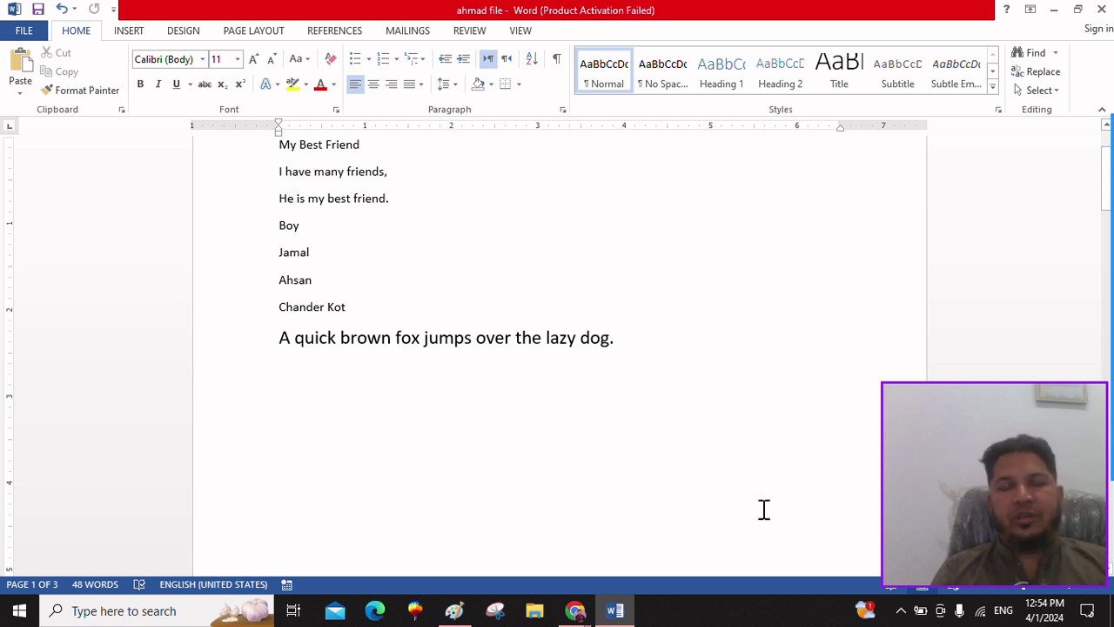
click(396, 405)
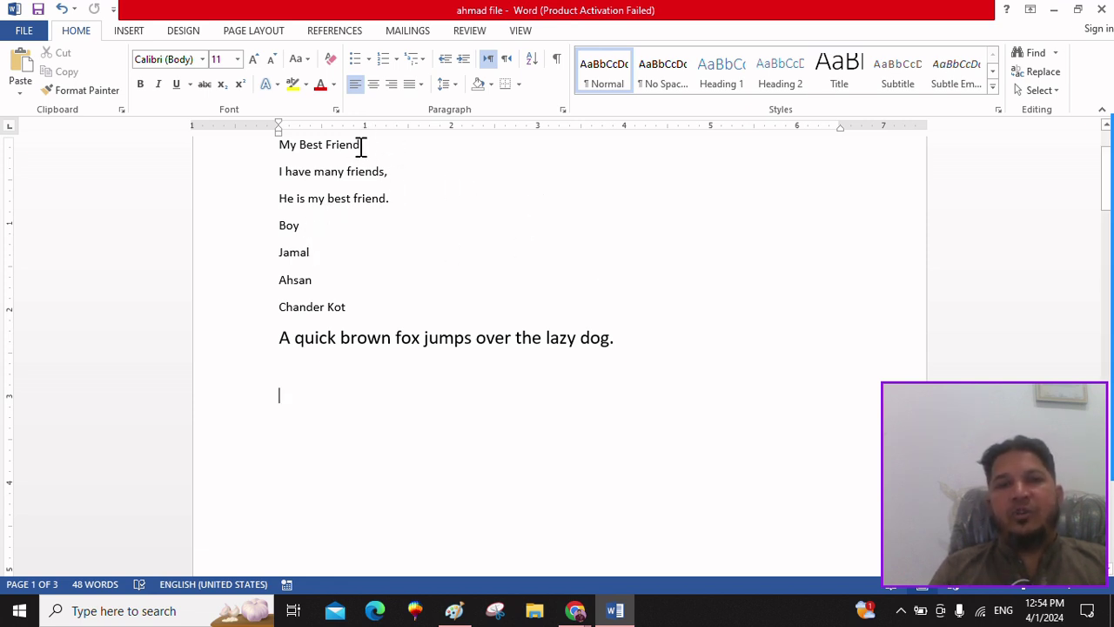
drag(381, 148, 272, 150)
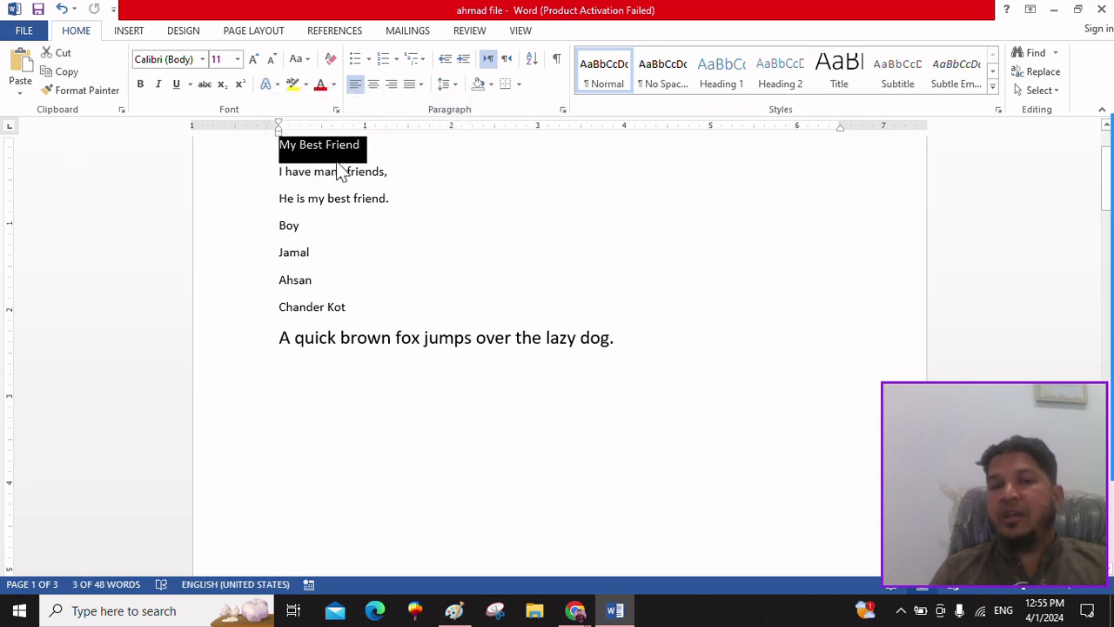
click(461, 215)
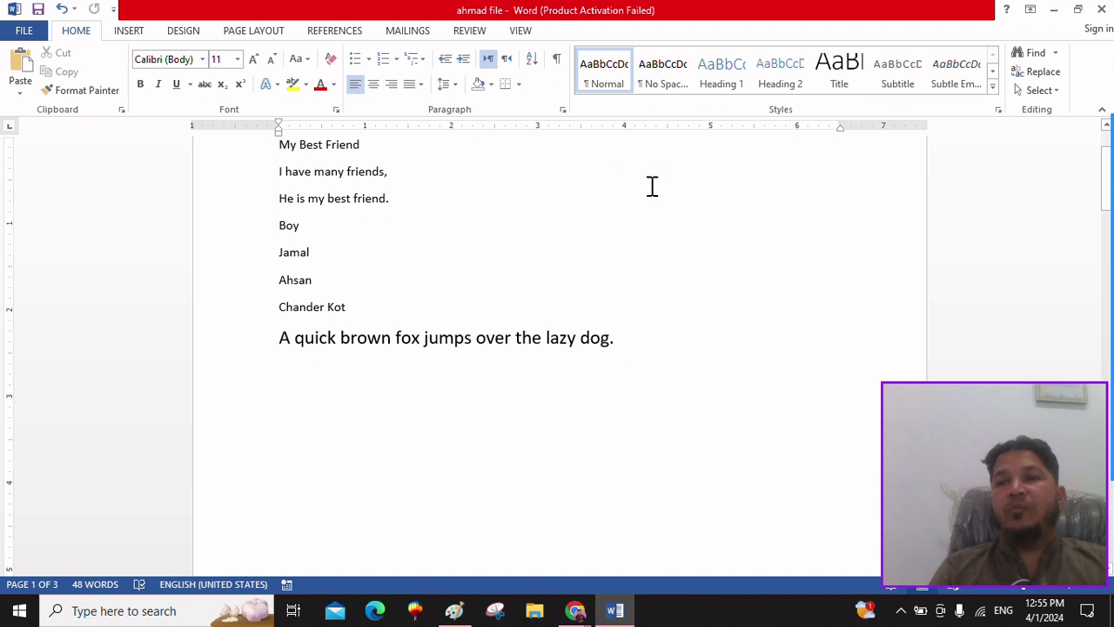
click(474, 174)
key(Up)
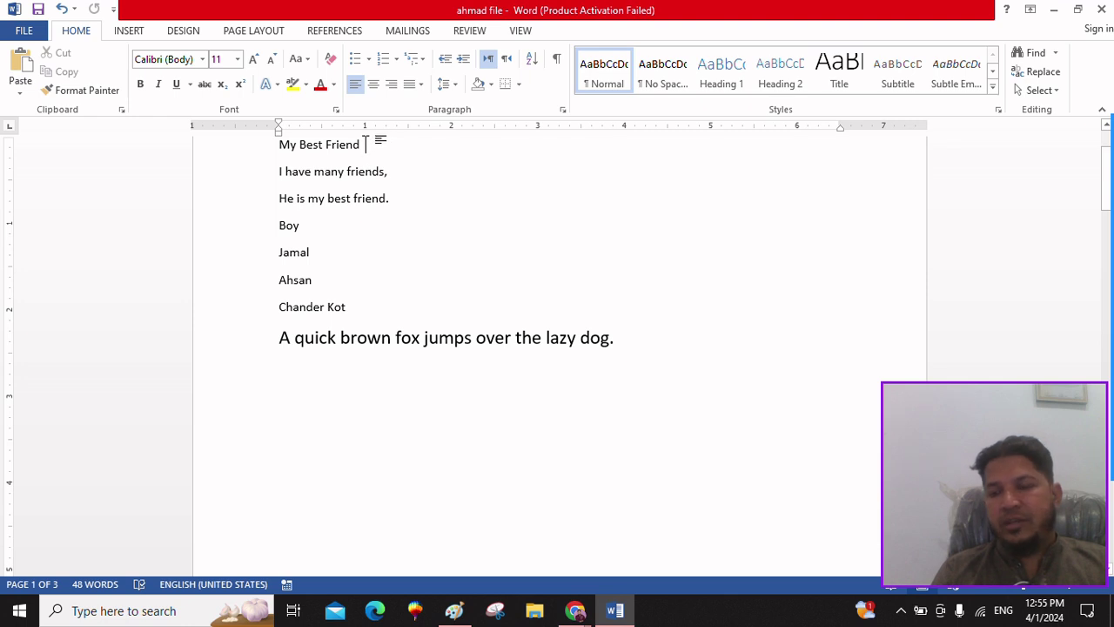
drag(364, 145, 268, 146)
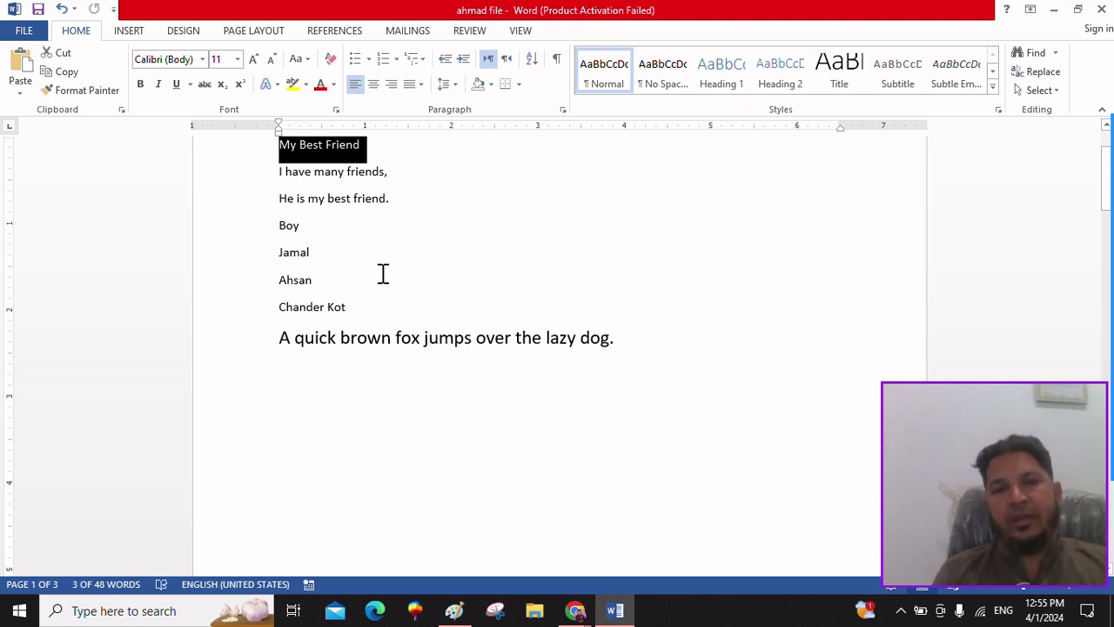
drag(397, 199, 267, 198)
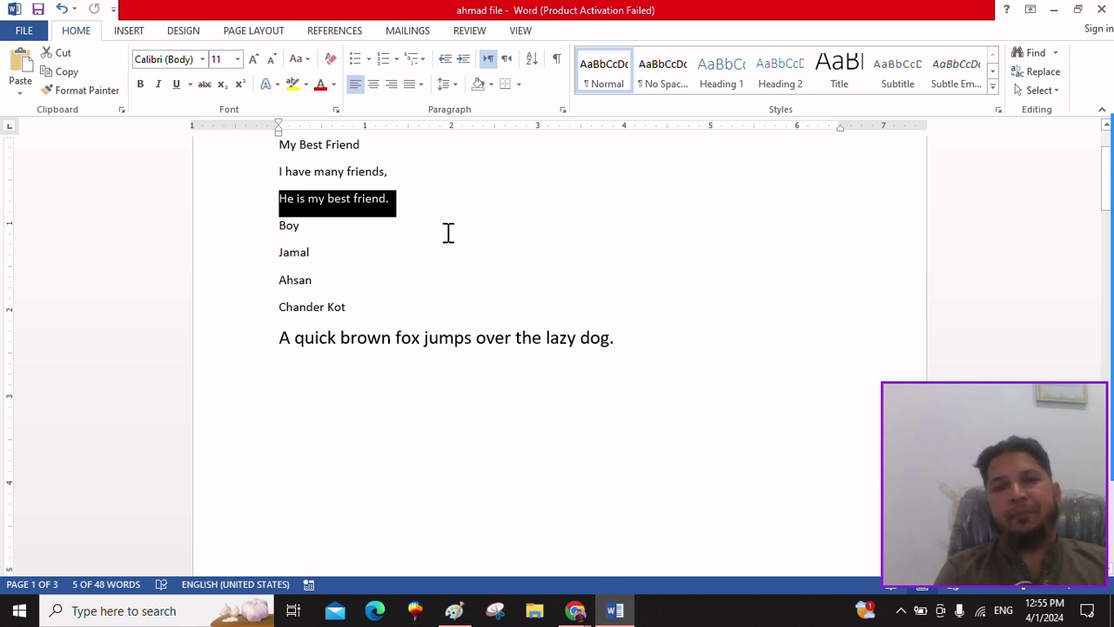
click(366, 229)
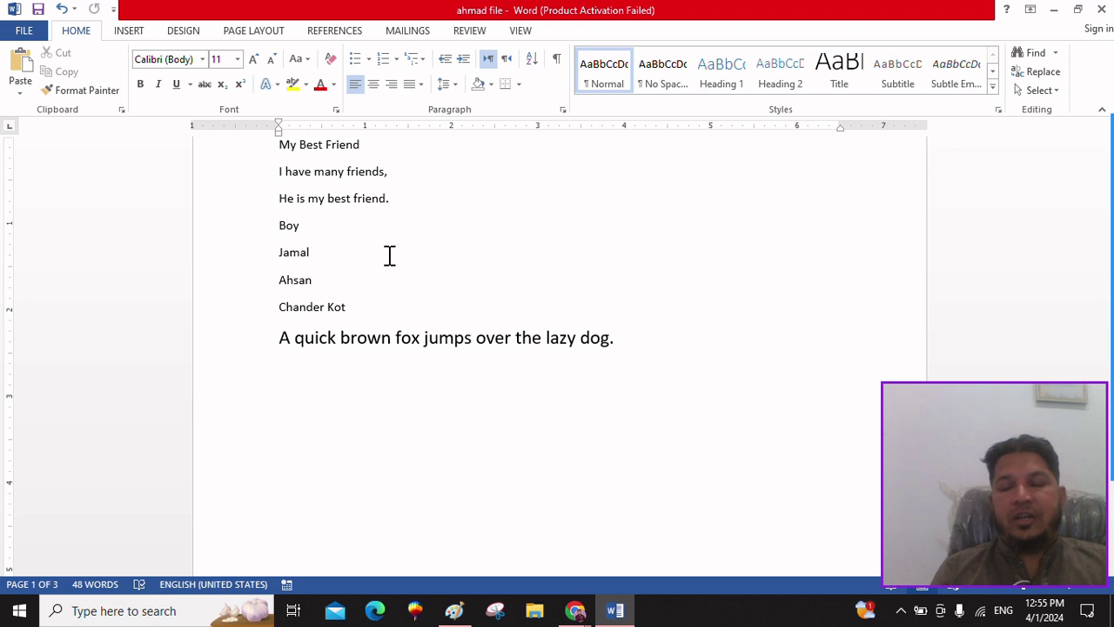
key(shift+Left)
key(shift+Left)
key(shift+Left)
key(shift+Left)
key(shift+Up)
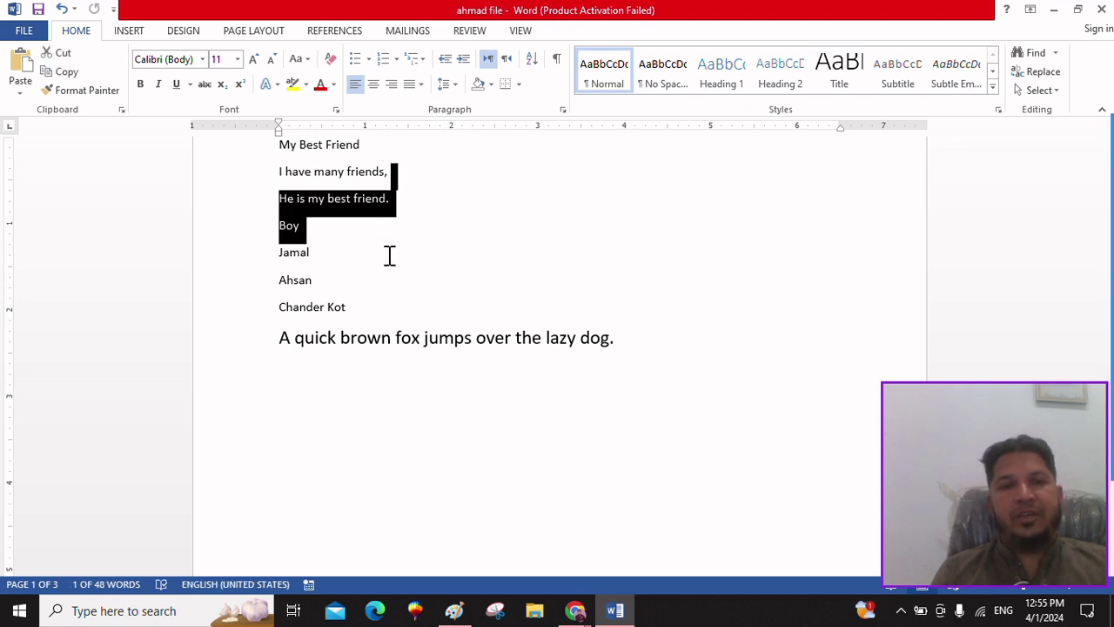
key(shift+Up)
key(shift+Left)
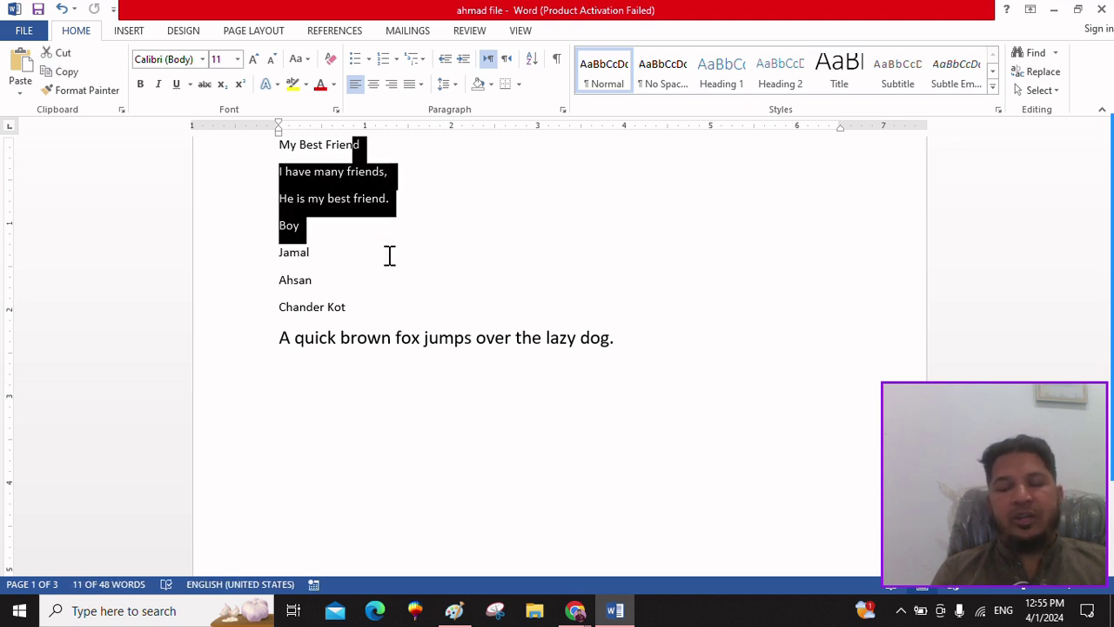
key(shift+Down)
key(shift+Down)
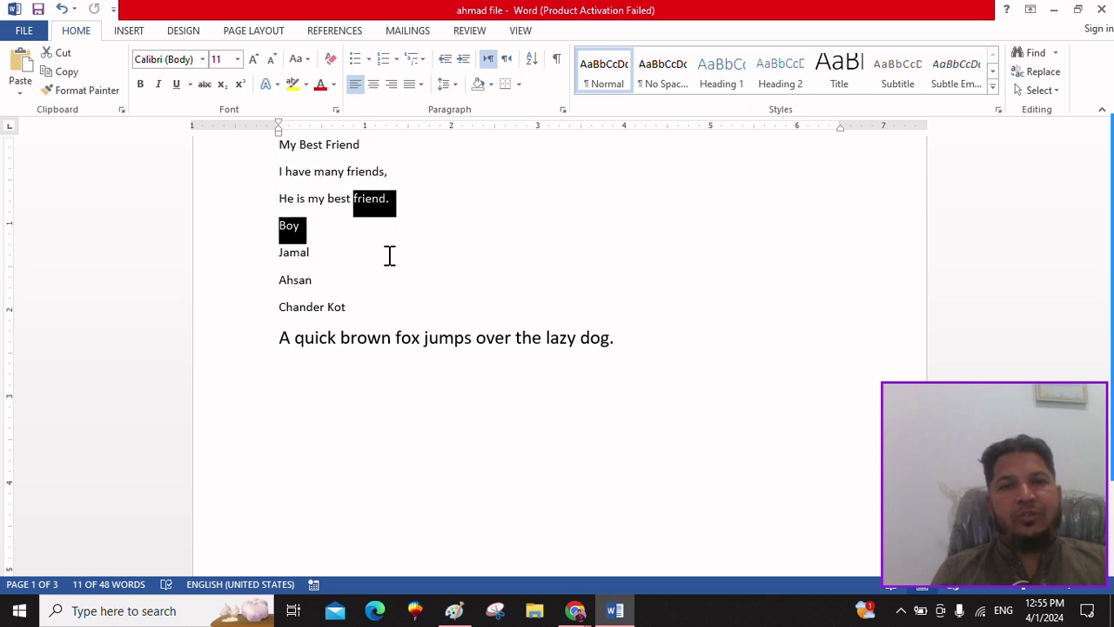
key(Left)
key(Left)
key(Left)
key(Left)
key(Left)
key(Left)
key(Left)
key(Left)
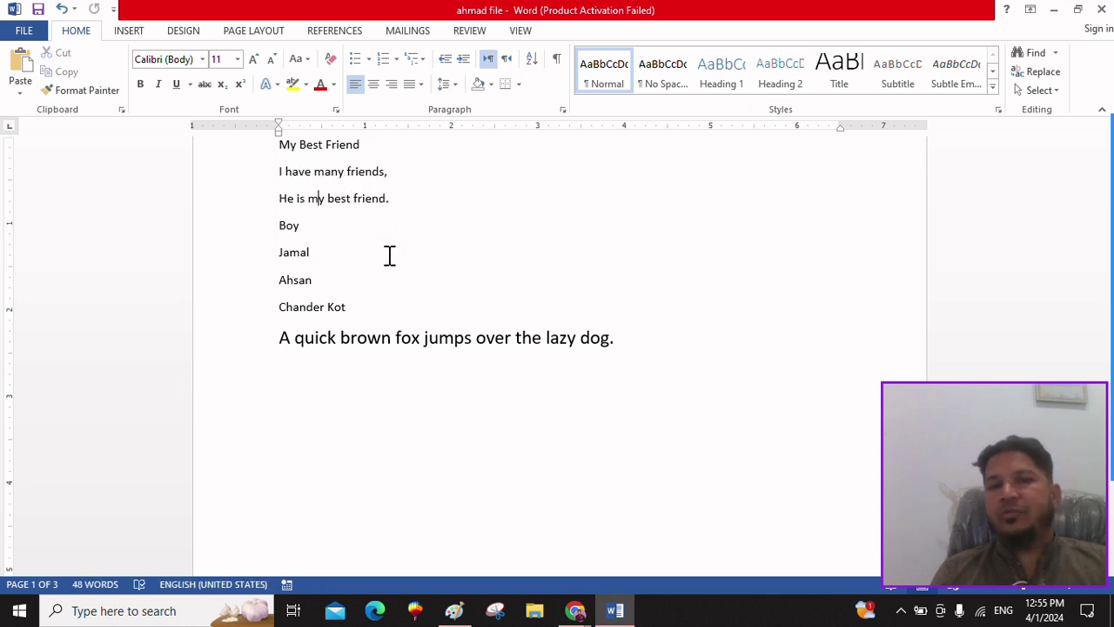
key(Left)
key(Left)
key(Left)
key(Left)
key(Left)
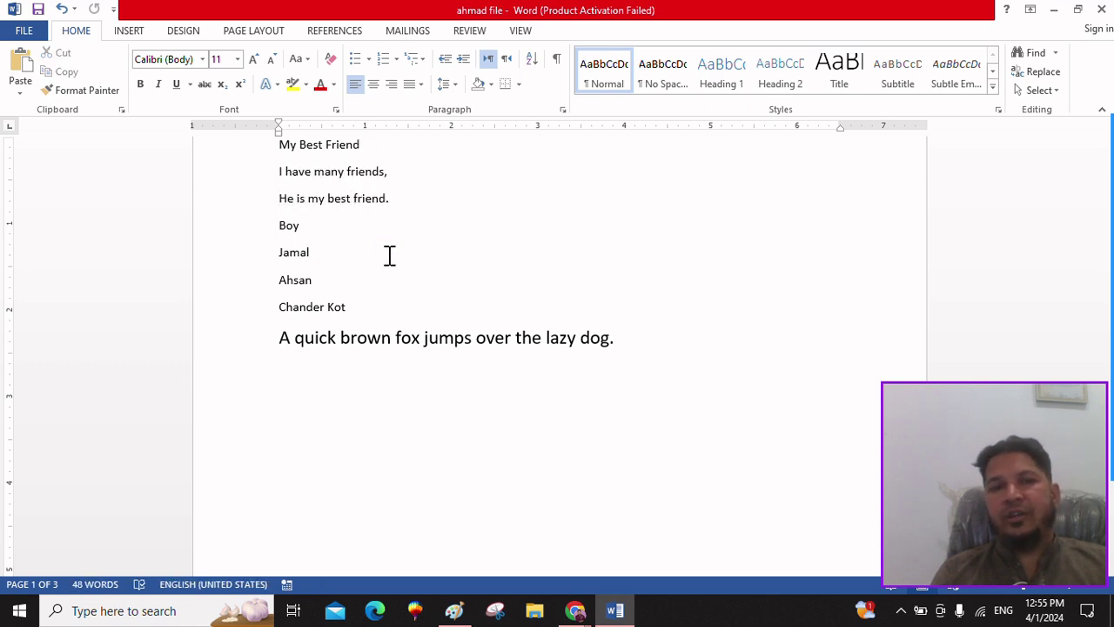
key(shift+Right)
key(shift+Right)
key(shift+Right)
key(shift+Right)
key(shift+Right)
key(shift+Right)
key(shift+Right)
key(shift+Right)
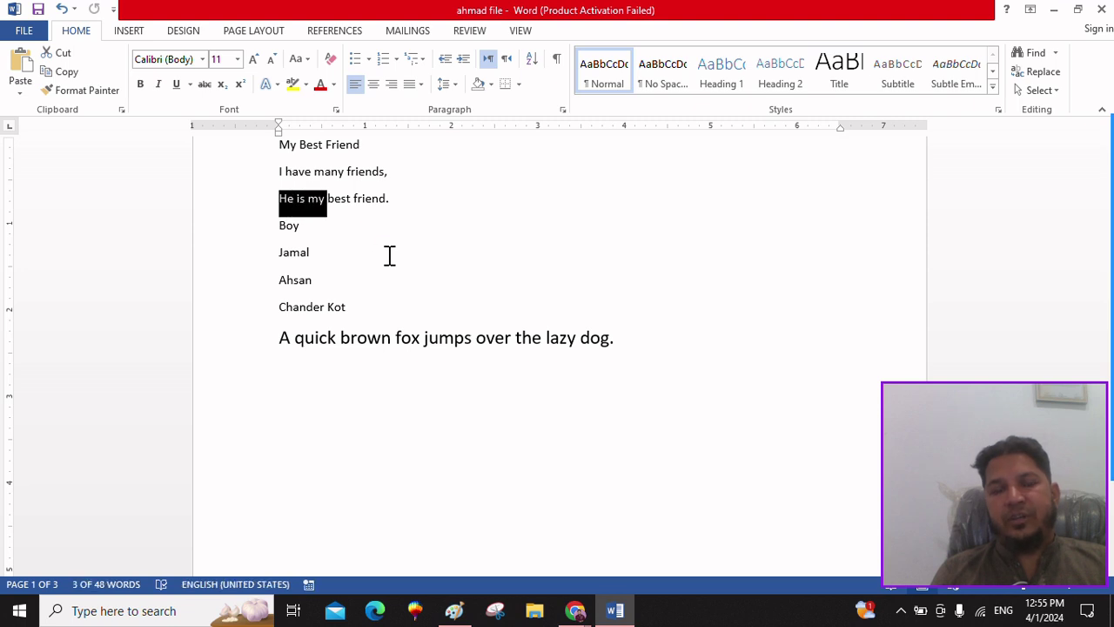
click(394, 396)
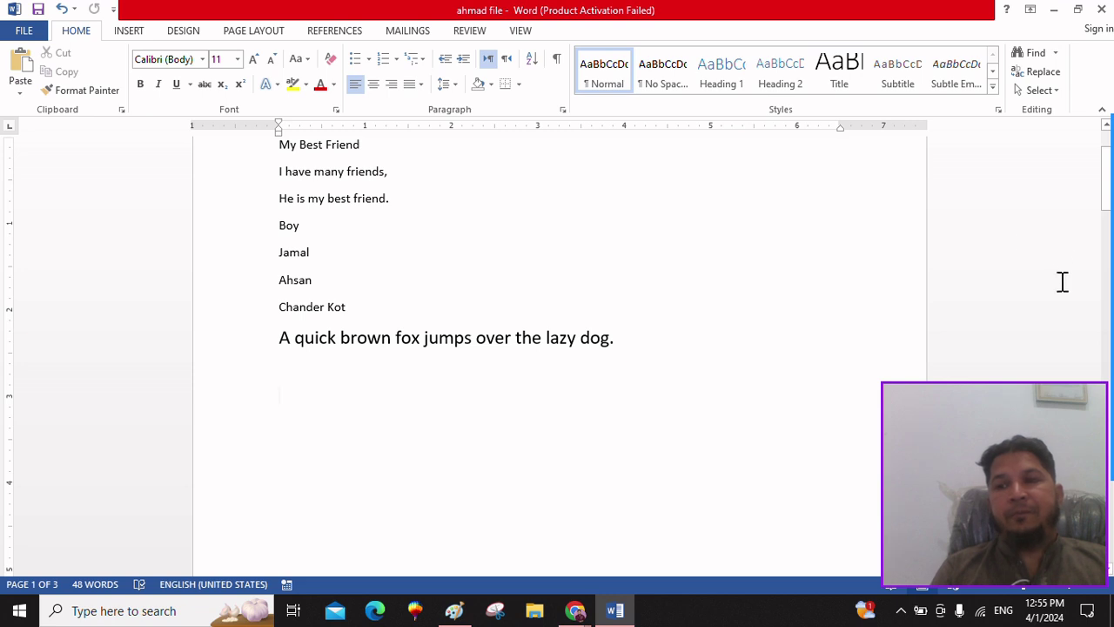
key(Up)
key(Up)
key(Up)
key(Up)
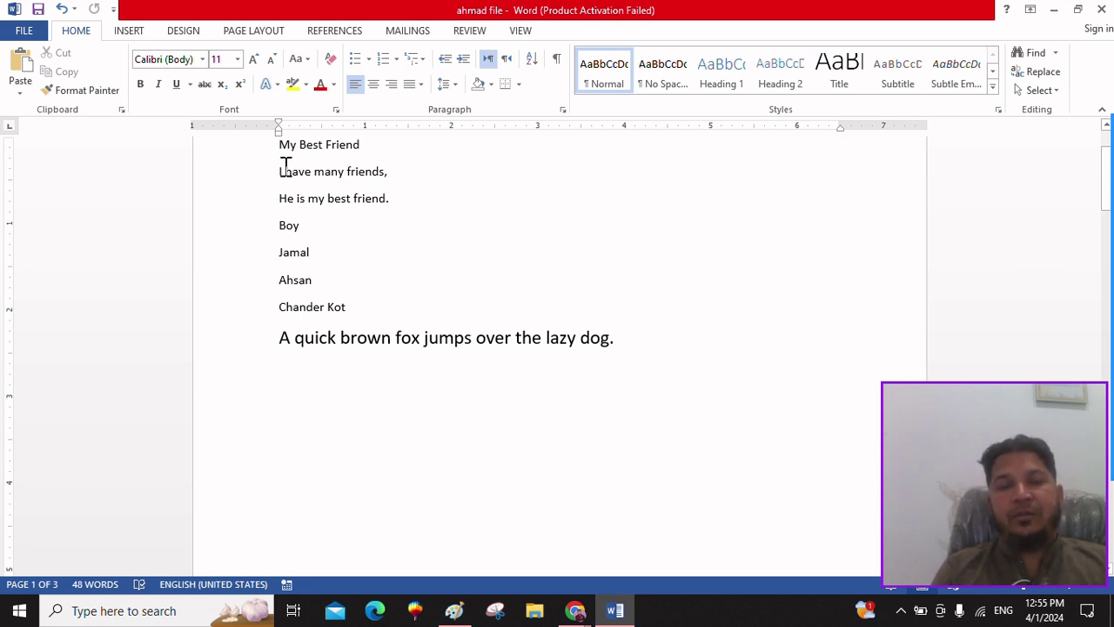
Try selections from the title through Boy, then Alt-drag a vertical block down from 'Best'
drag(301, 144, 318, 228)
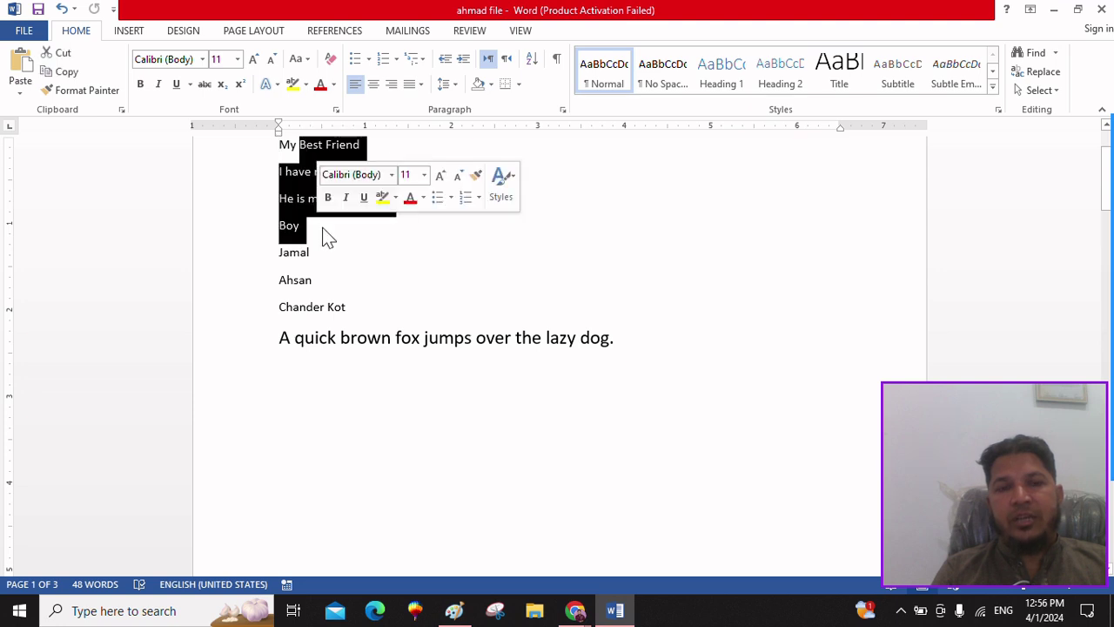
click(344, 256)
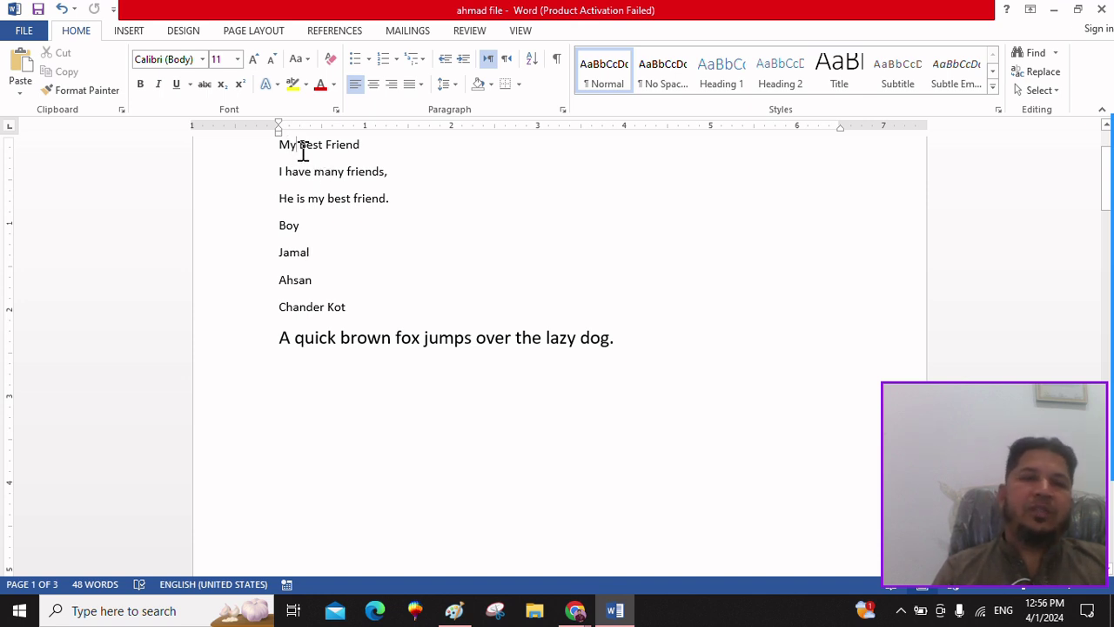
drag(278, 144, 320, 223)
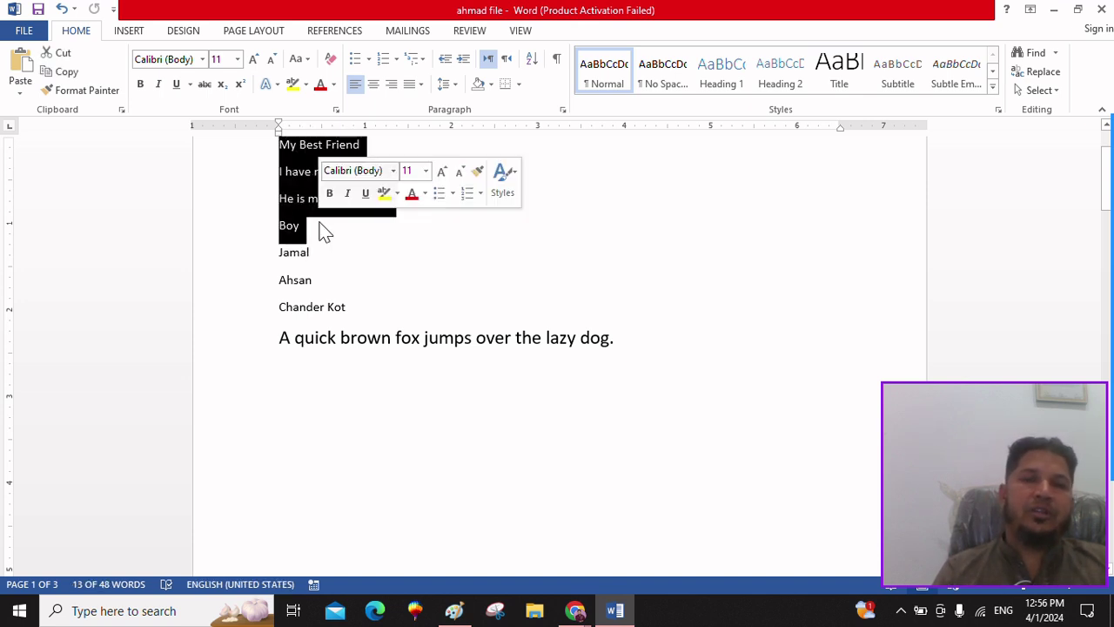
click(336, 252)
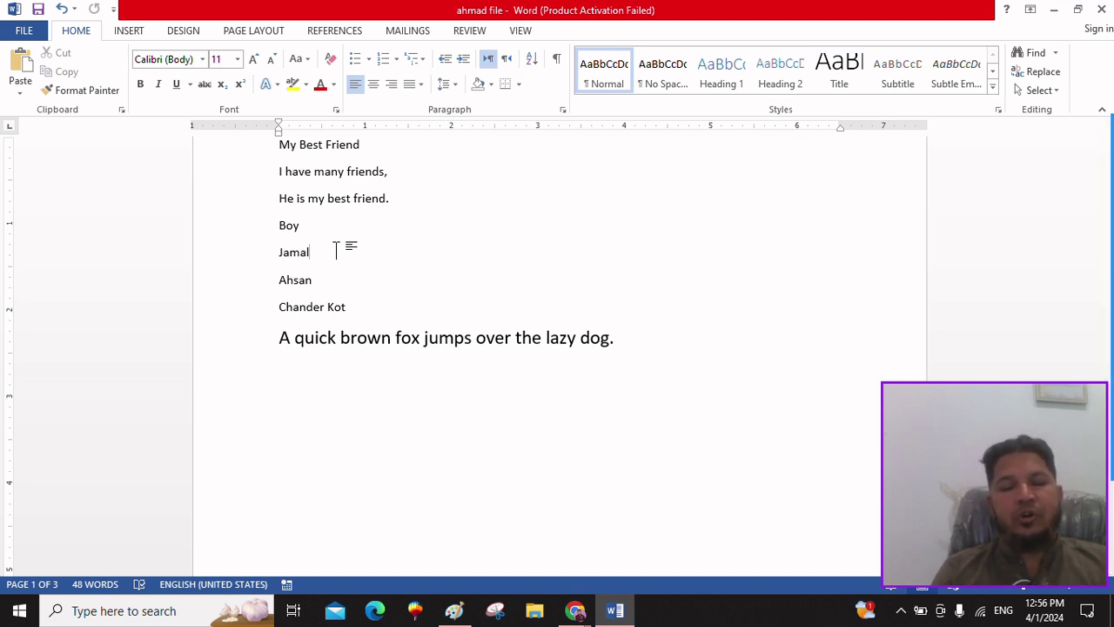
key(alt)
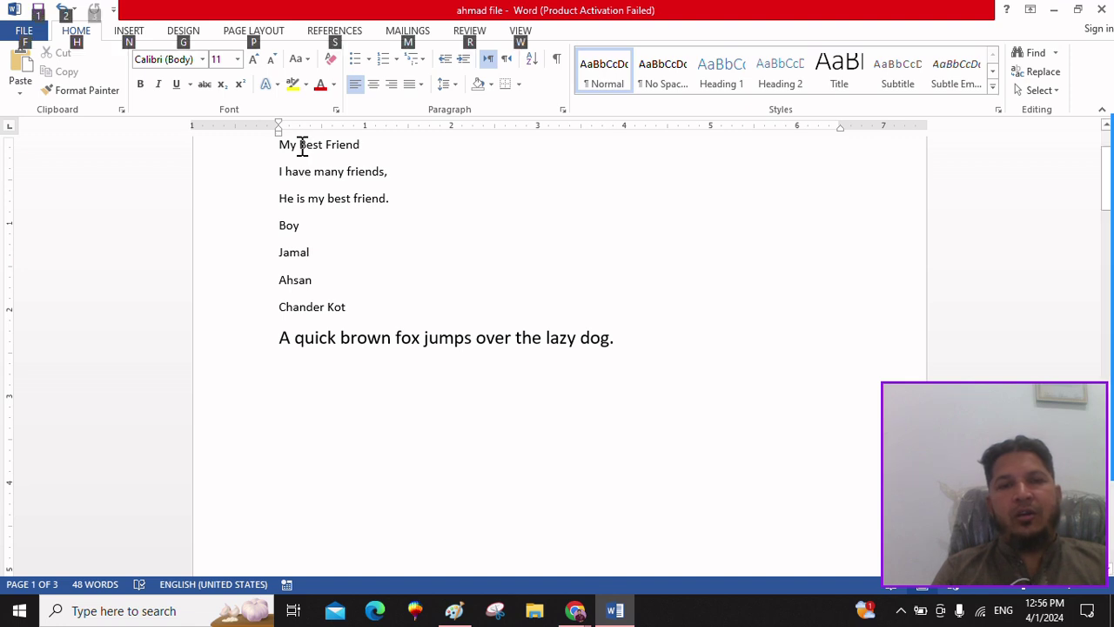
drag(299, 144, 346, 341)
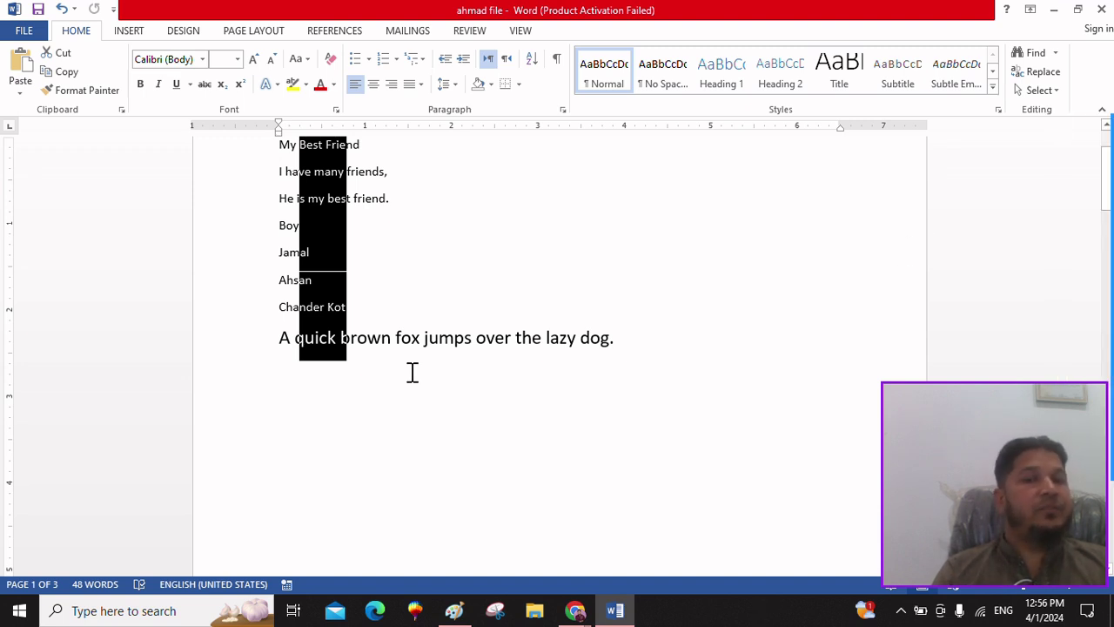
click(316, 380)
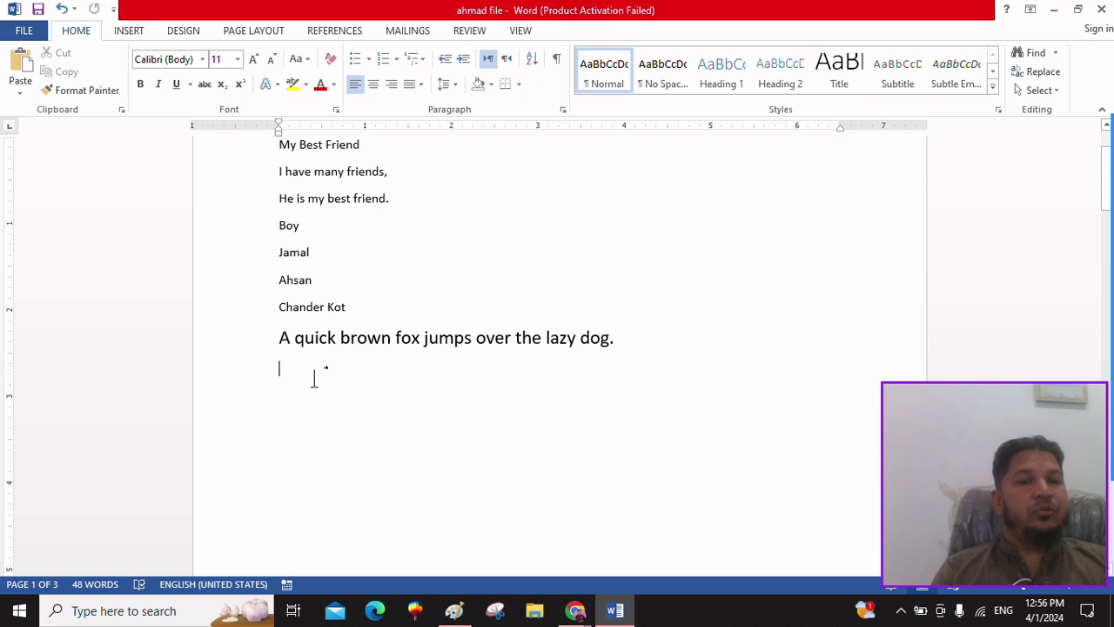